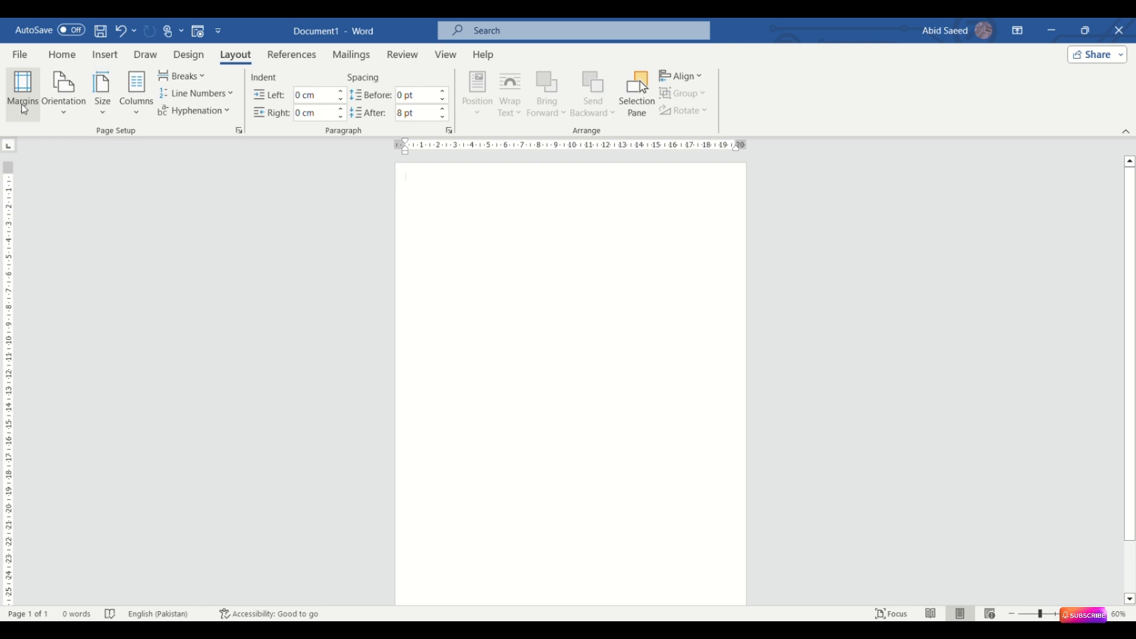
Step: Undo the last page layout change
click(24, 110)
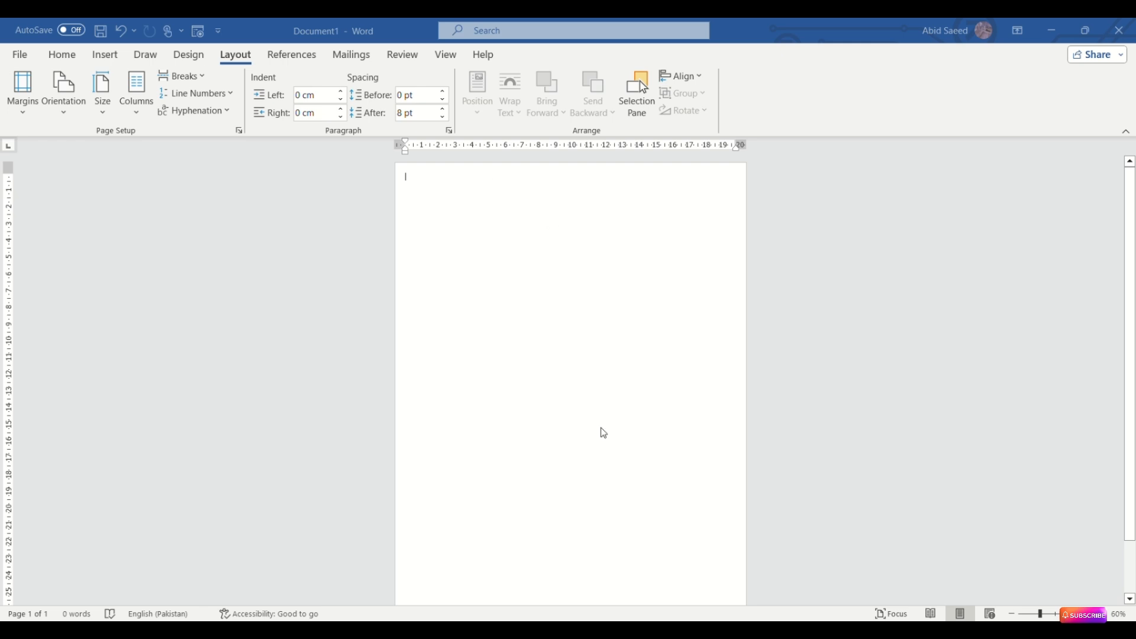
key(ctrl+z)
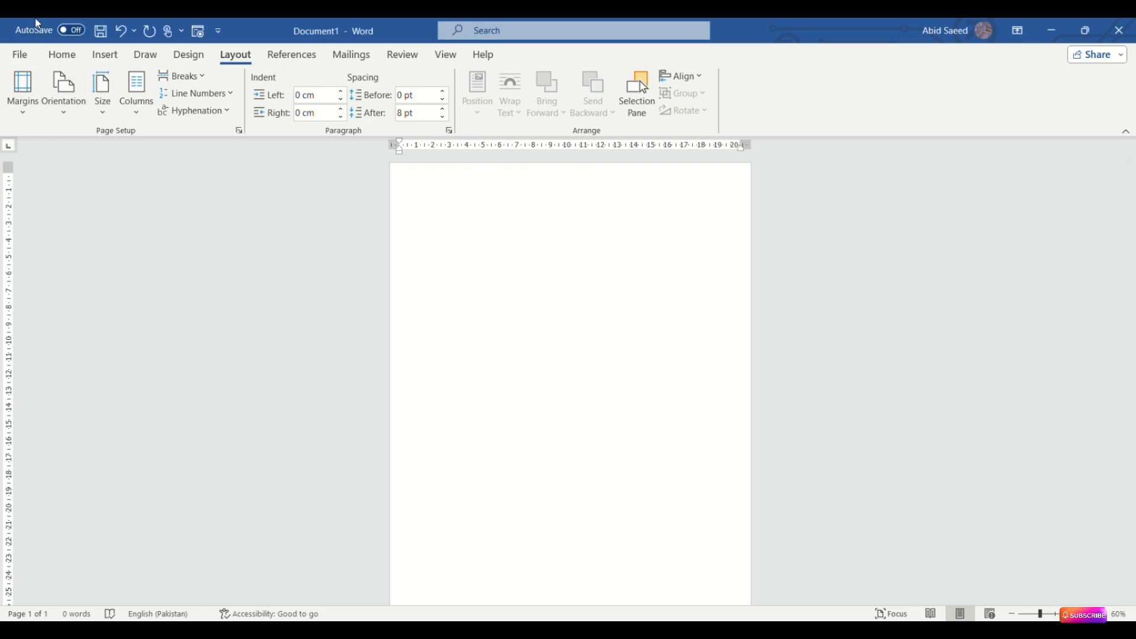
Step: Draw a full-height rectangle about 0.68 cm wide along the page's left edge and fill it black
click(106, 52)
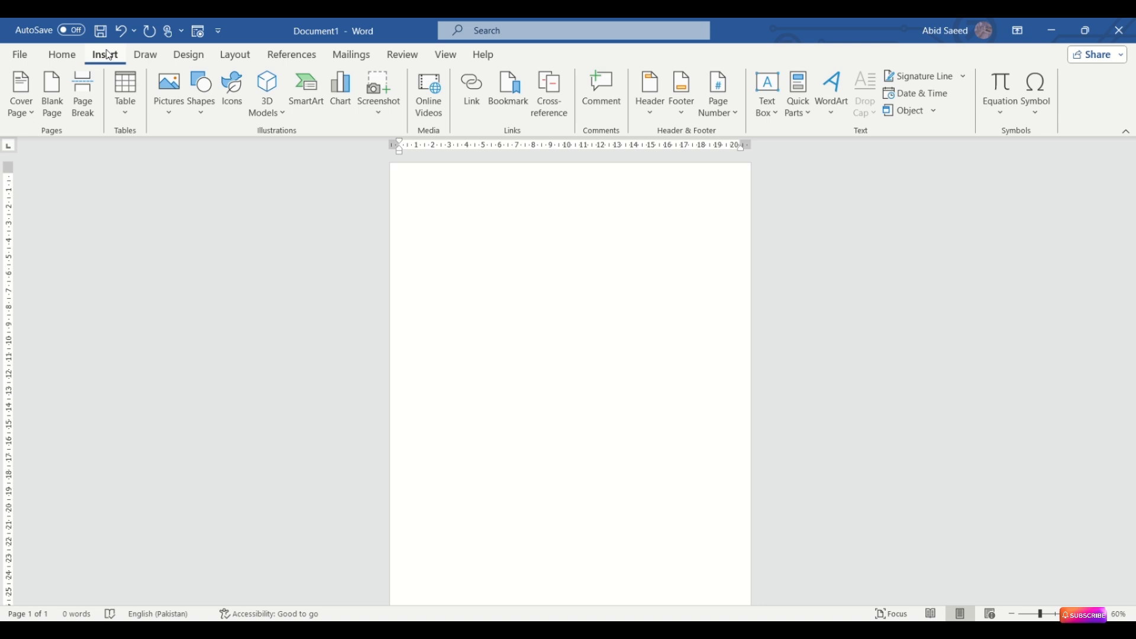
click(1010, 616)
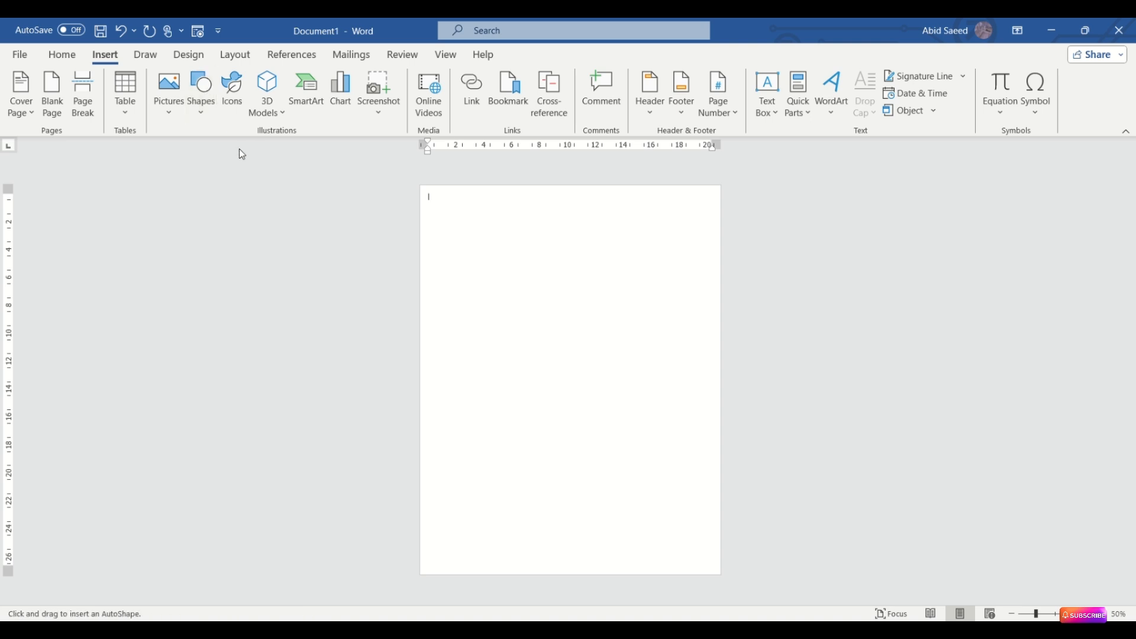
drag(424, 188, 432, 580)
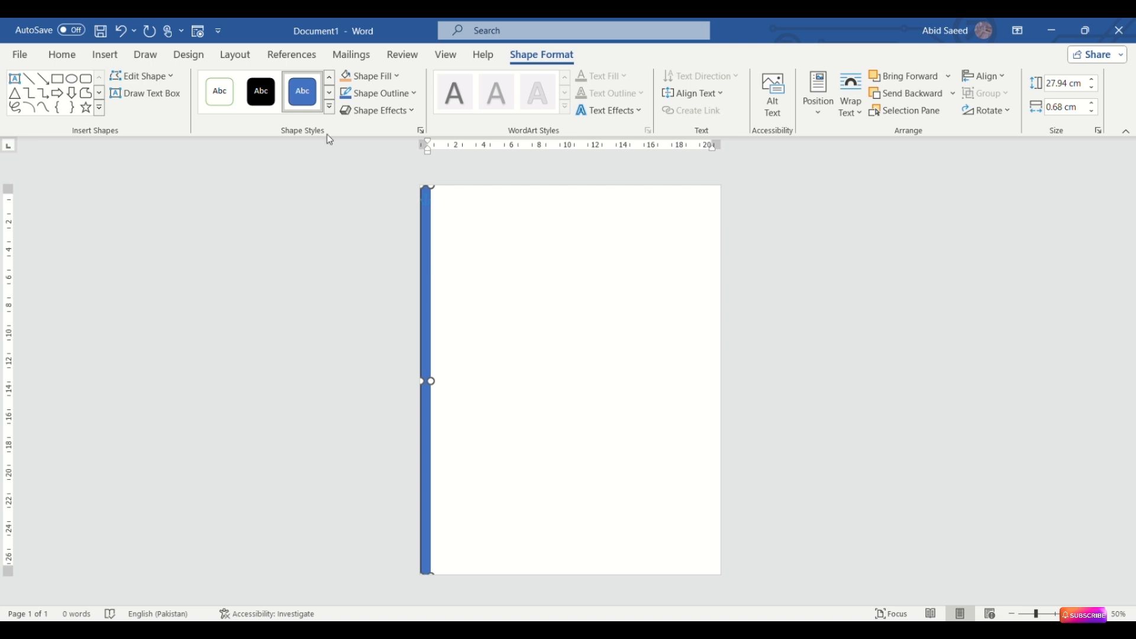
click(366, 76)
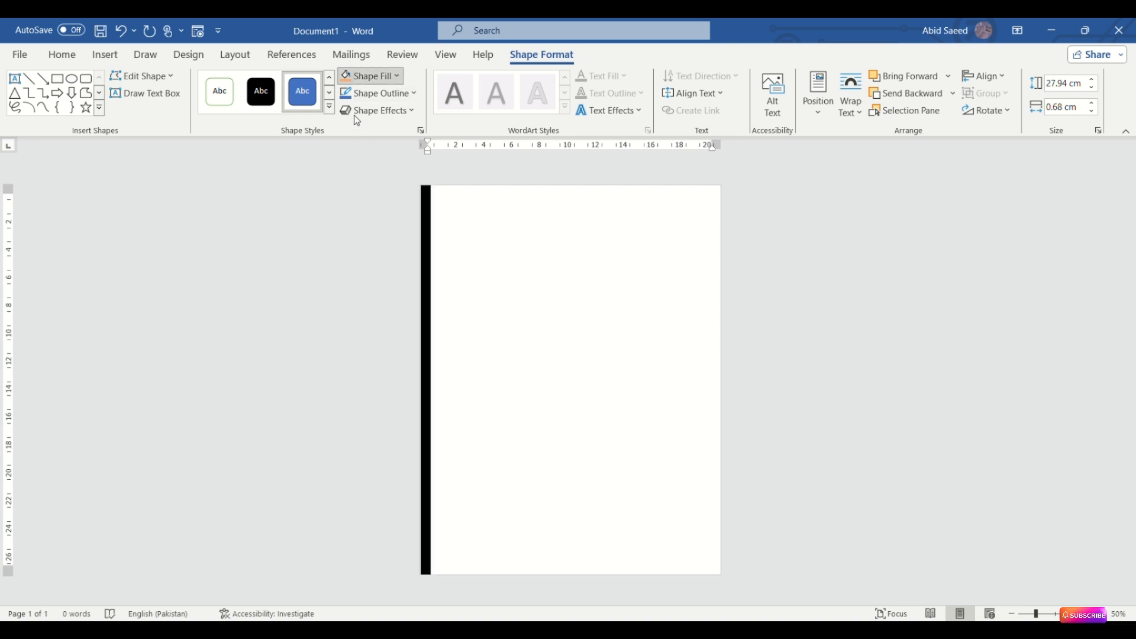
Step: Add a full-height red rectangle beside the black strip, with a 5 pt glow at 60% transparency and a width of about 1.52 cm
click(57, 78)
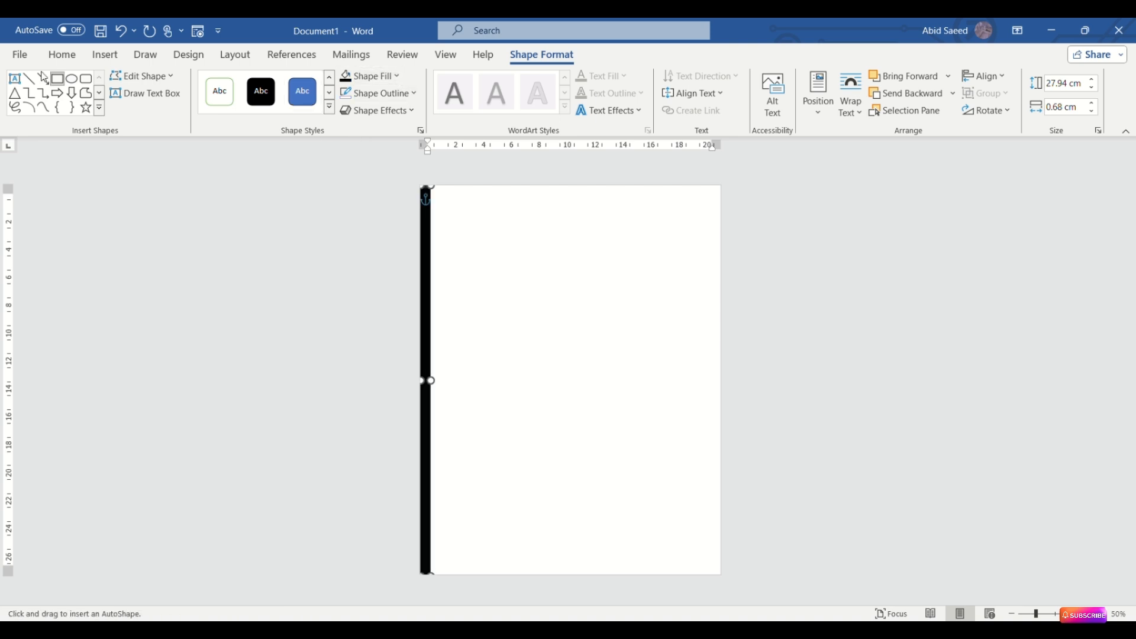
click(481, 202)
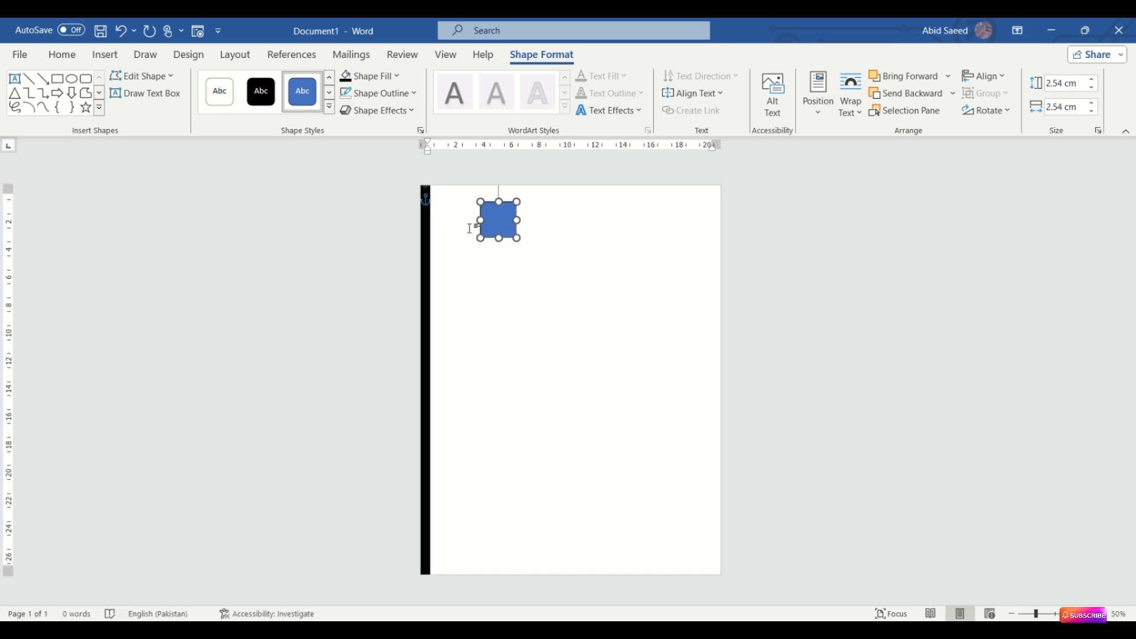
drag(507, 219, 478, 584)
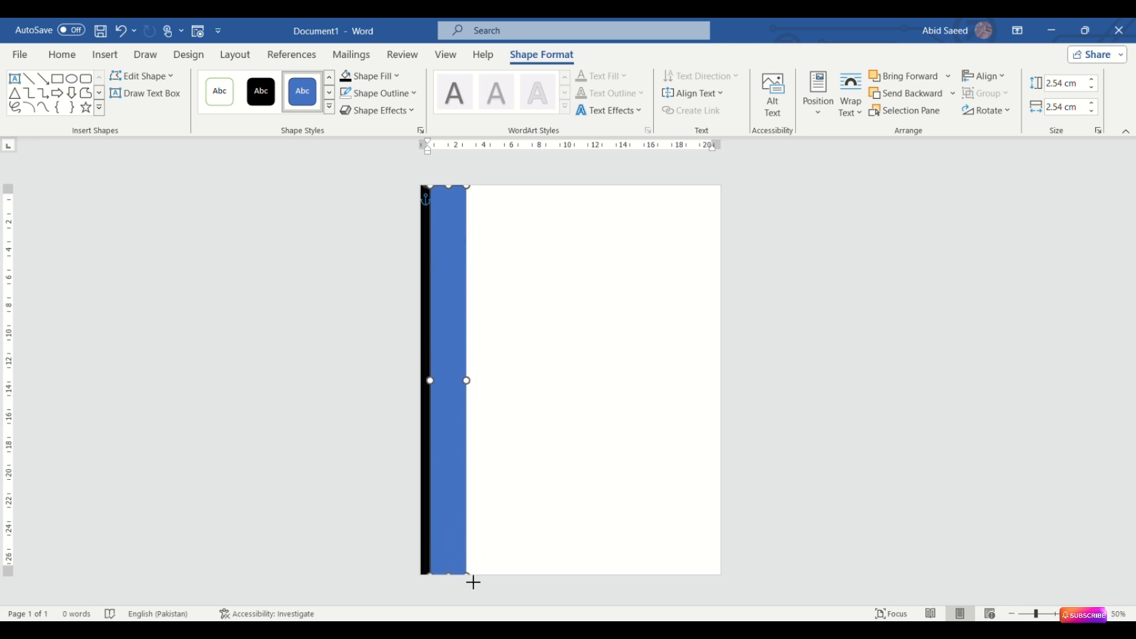
drag(461, 586, 462, 584)
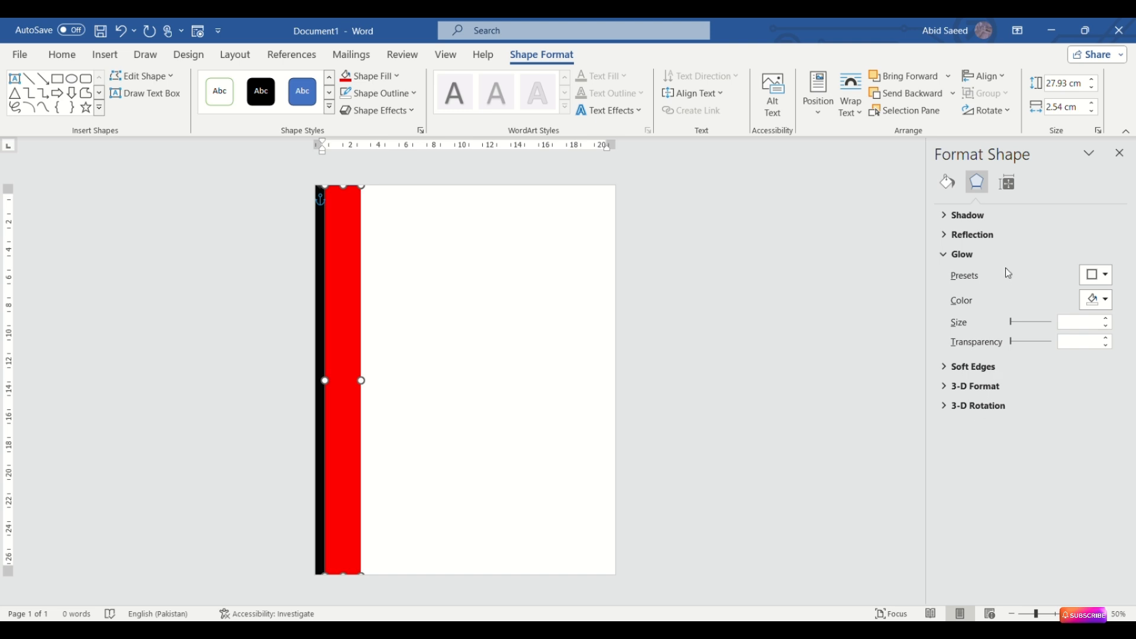
click(1095, 275)
drag(369, 393, 355, 395)
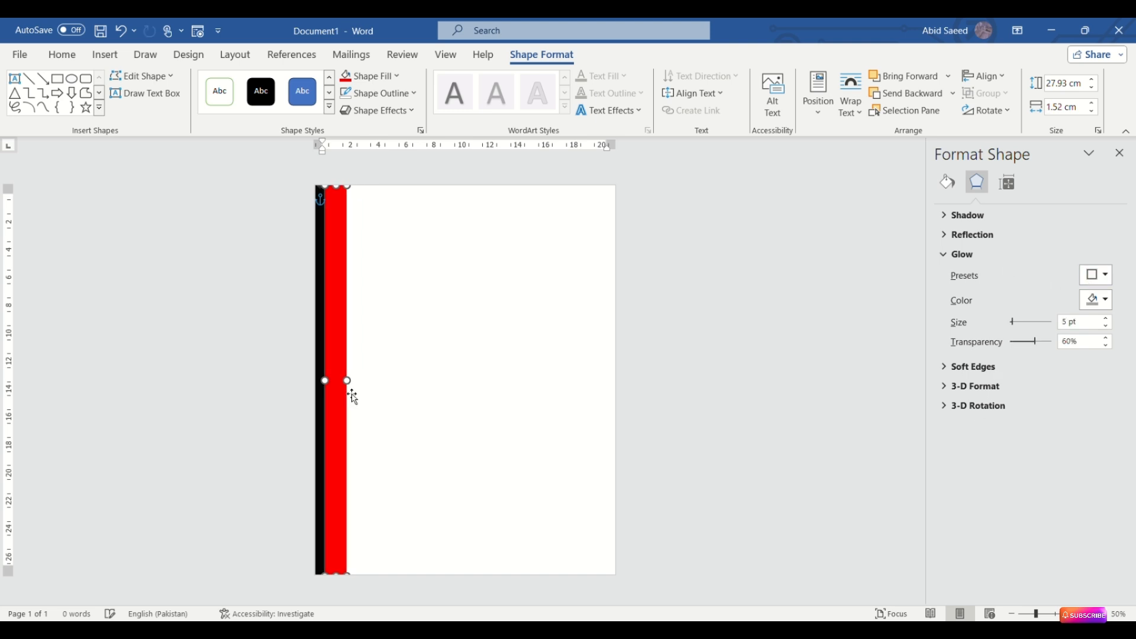
Step: Draw a fully rounded white rectangle about 4.53 cm high and 1.82 cm wide, and place it over the lower part of the red strip
click(106, 55)
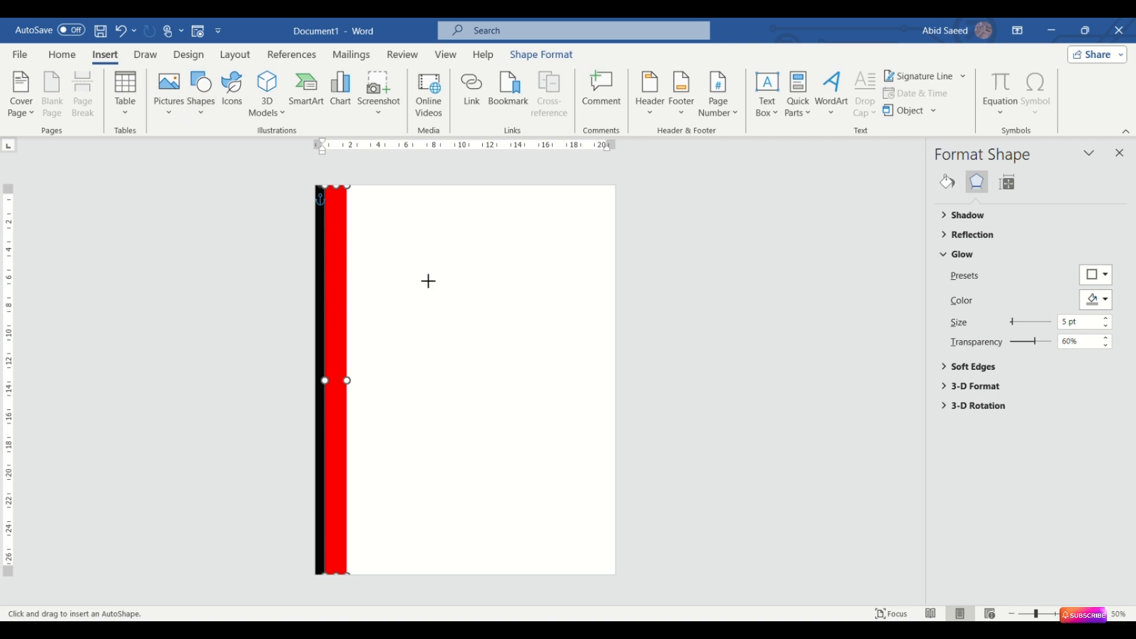
drag(405, 269, 438, 340)
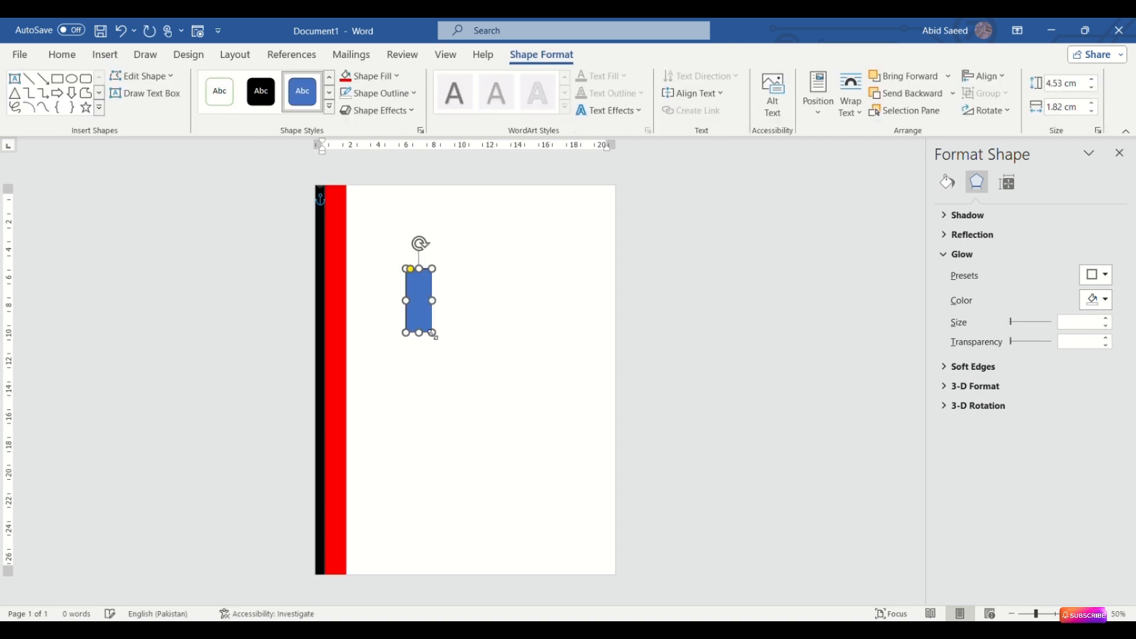
drag(411, 272, 430, 329)
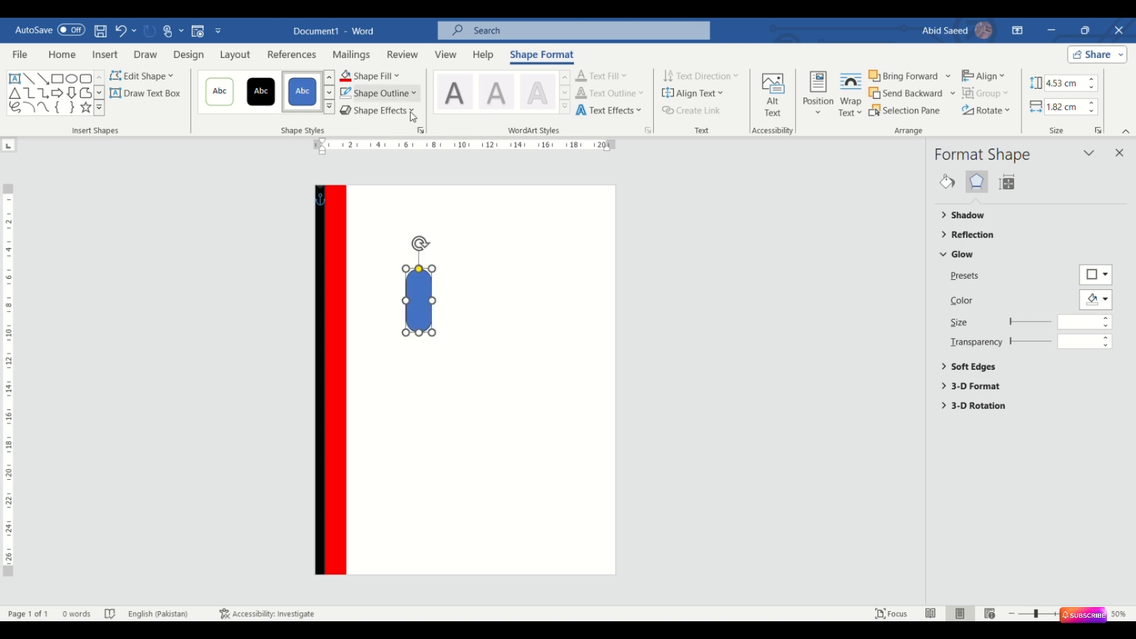
key(ctrl+z)
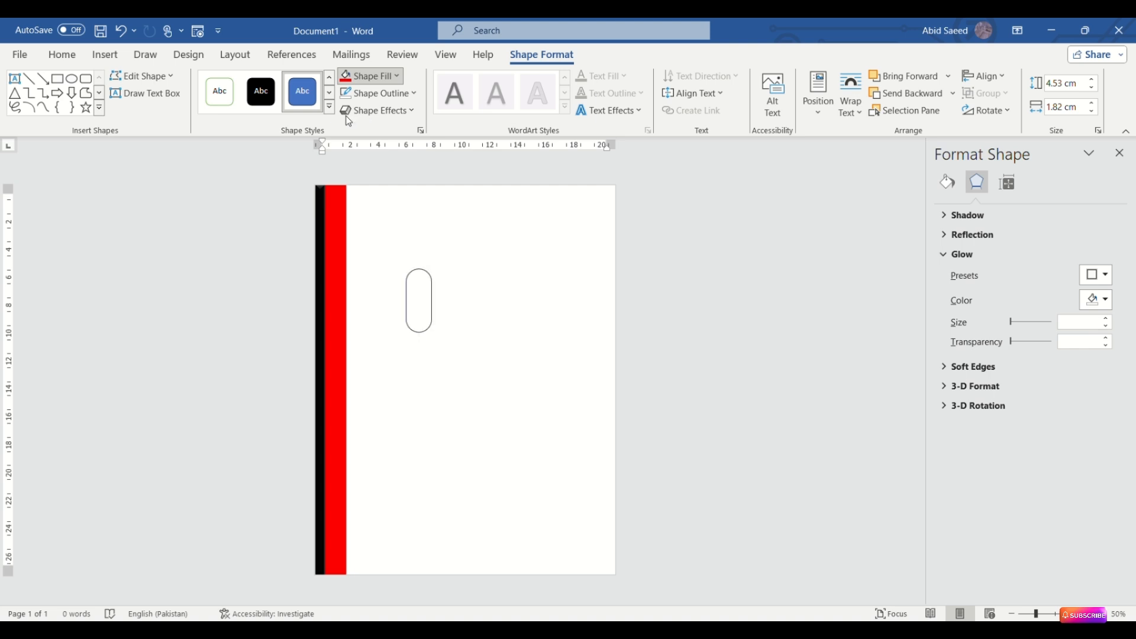
mouse_move(419, 302)
mouse_down()
mouse_move(327, 478)
mouse_move(340, 462)
mouse_up()
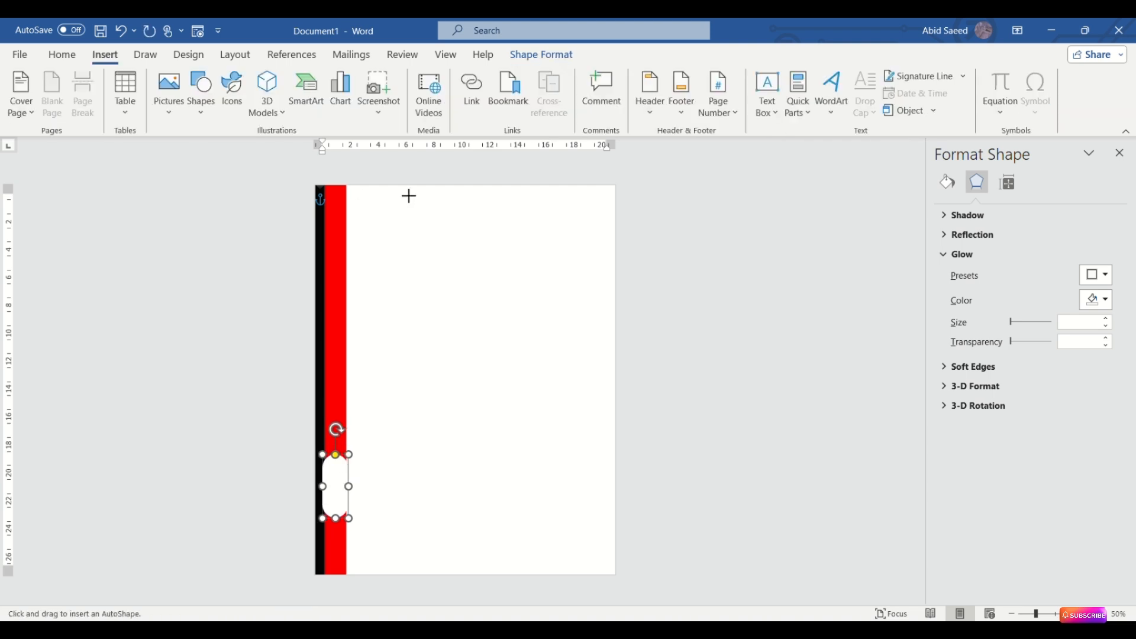
Step: Draw a turquoise rounded rectangle about 2.75 cm high and 14.48 cm wide against the page's top-right corner
drag(409, 195, 602, 224)
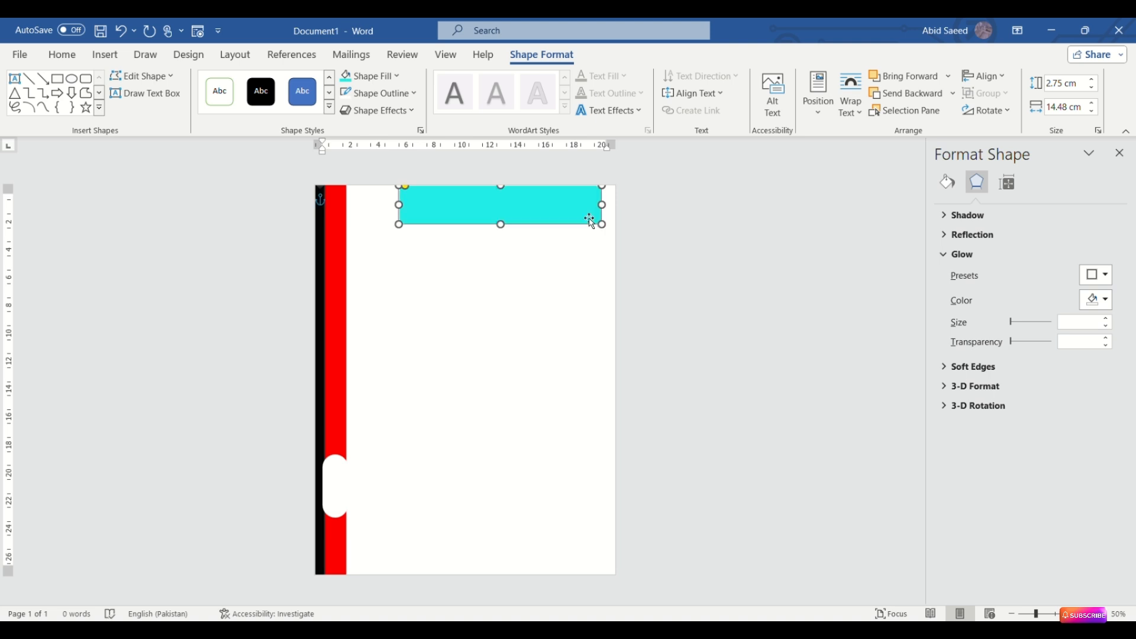
drag(574, 219, 588, 215)
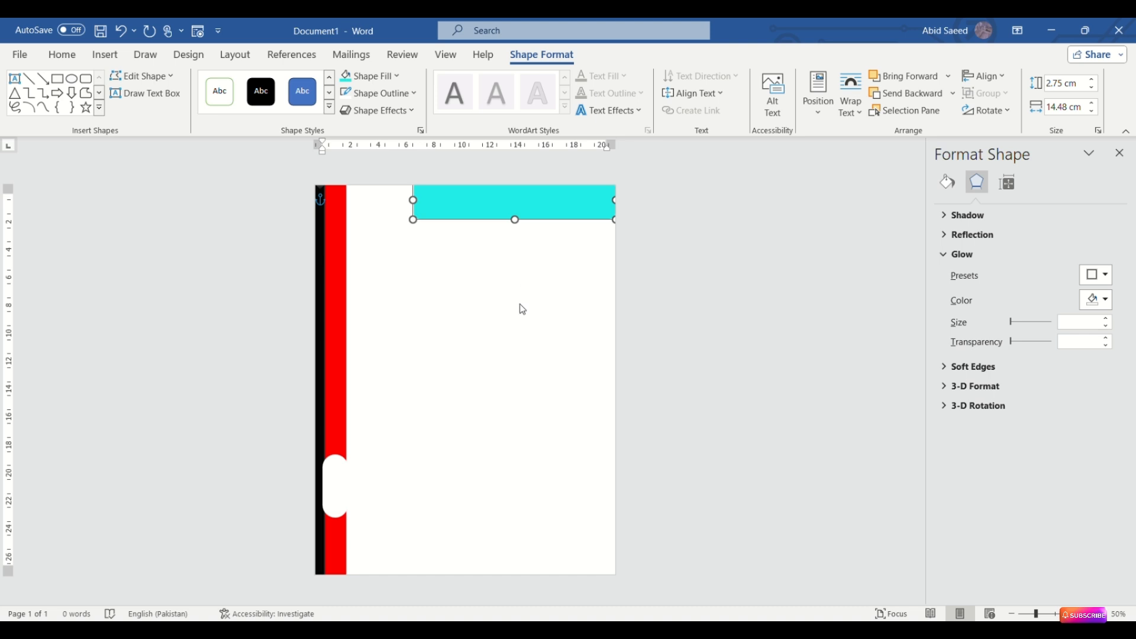
Step: Paste a copy of the turquoise rectangle and narrow it to about 12.57 cm
key(ctrl+v)
drag(496, 228, 465, 231)
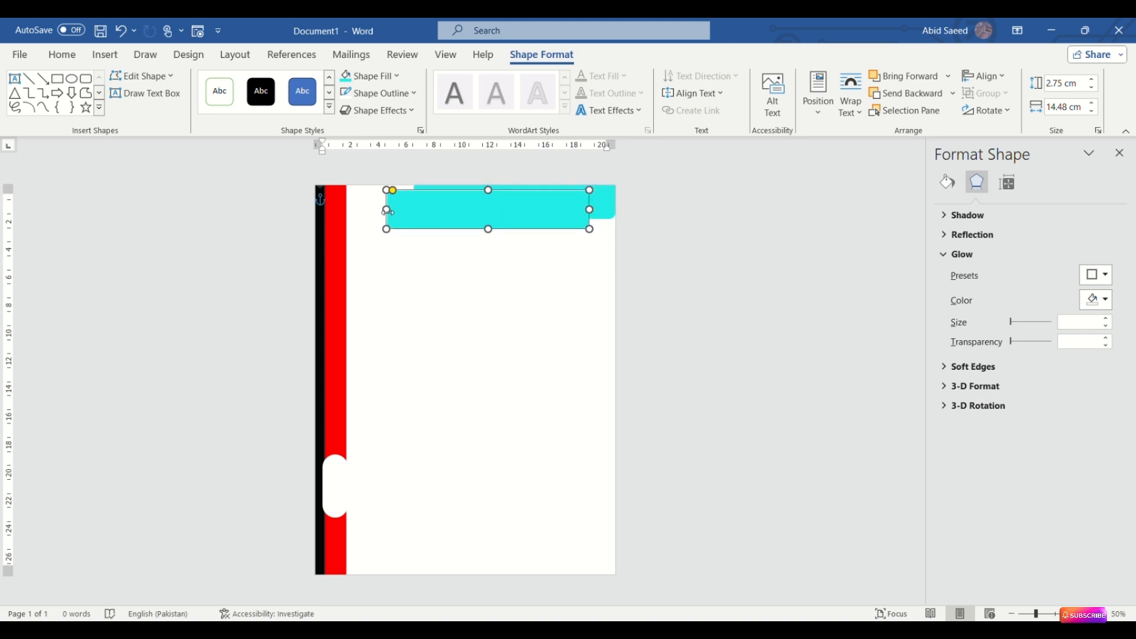
drag(388, 211, 415, 212)
mouse_move(550, 212)
mouse_down()
mouse_move(536, 230)
mouse_move(532, 217)
mouse_up()
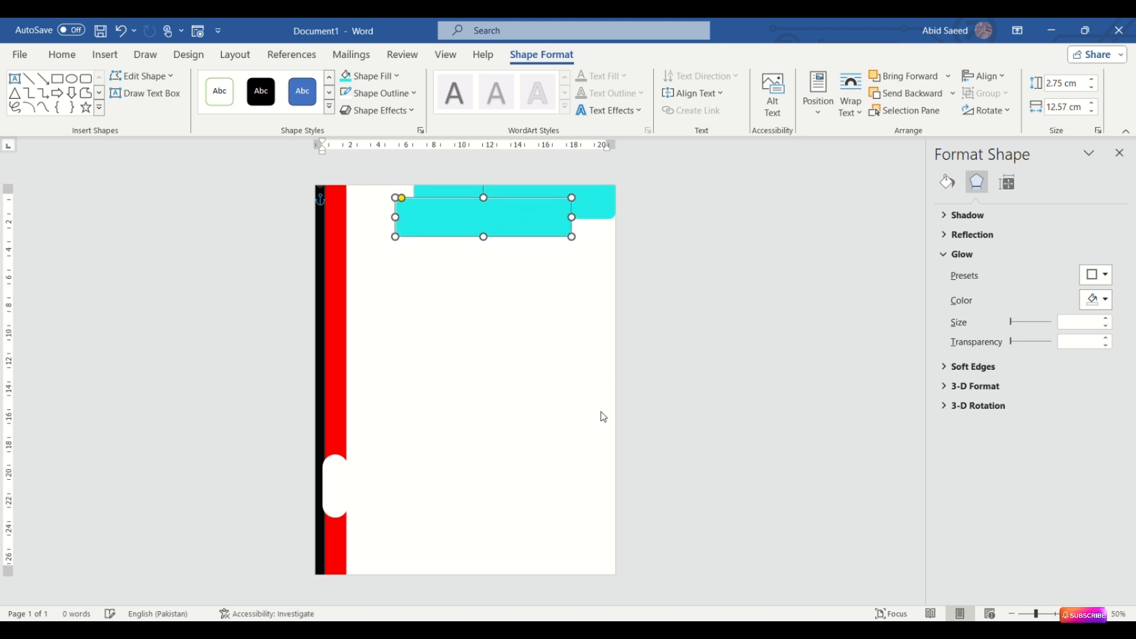
Step: Rearrange the two turquoise rectangles at the page's top-right corner so the narrower one extends below the wider one
key(ctrl+z)
click(535, 386)
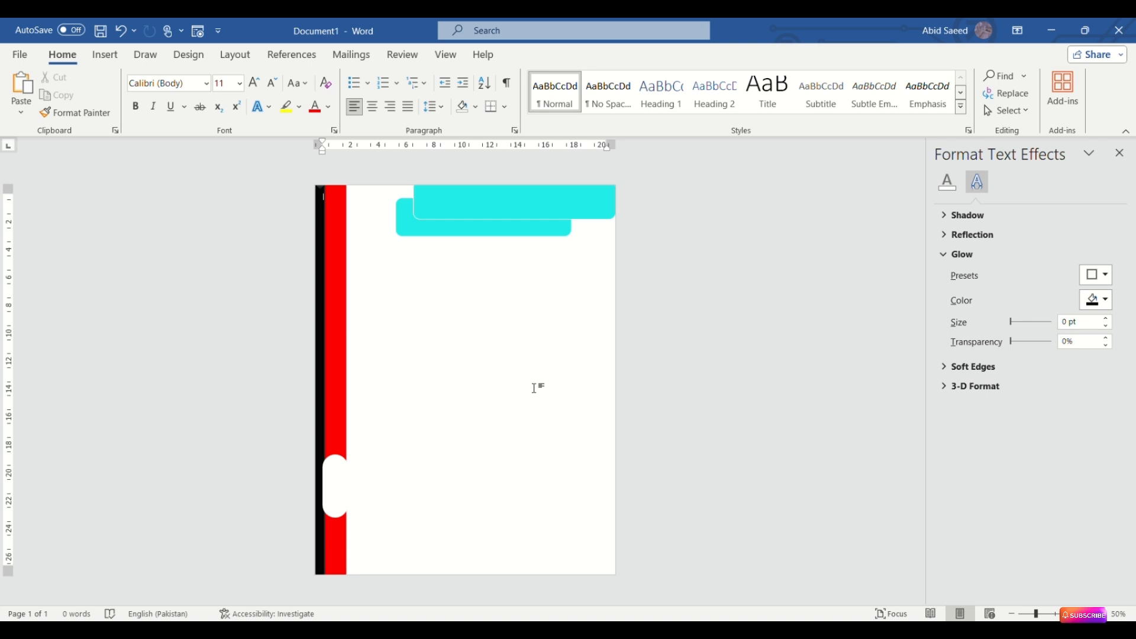
click(543, 202)
click(608, 232)
Step: Draw a dark gold circle about 2.41 by 2.33 cm below the turquoise rectangles and give it a bevel effect
click(105, 55)
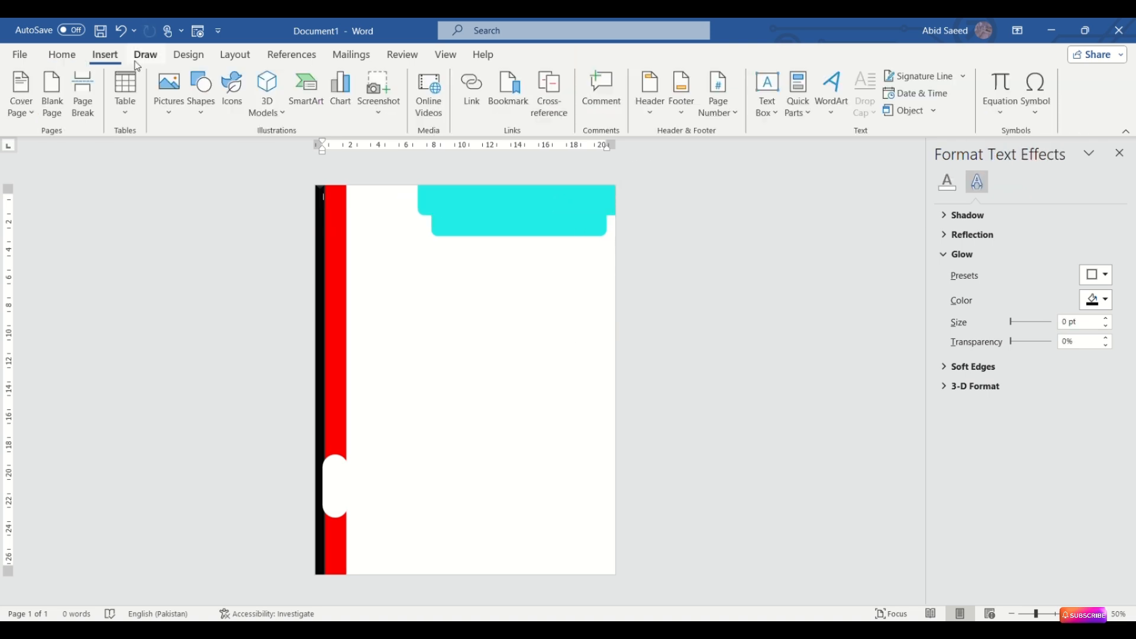
click(193, 88)
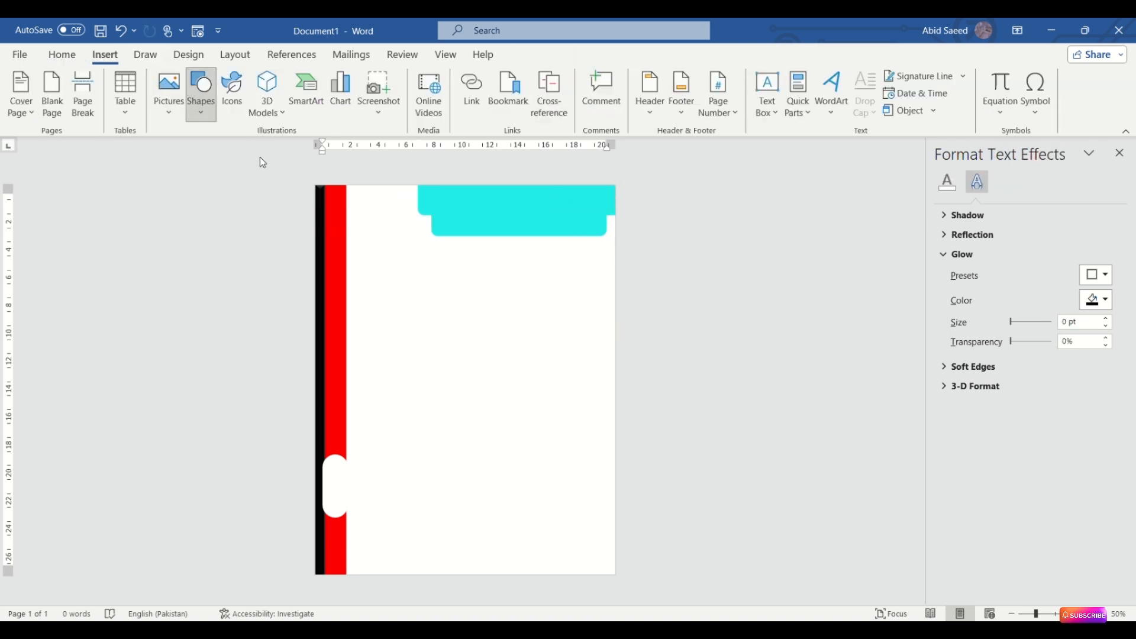
click(260, 157)
drag(411, 294, 451, 337)
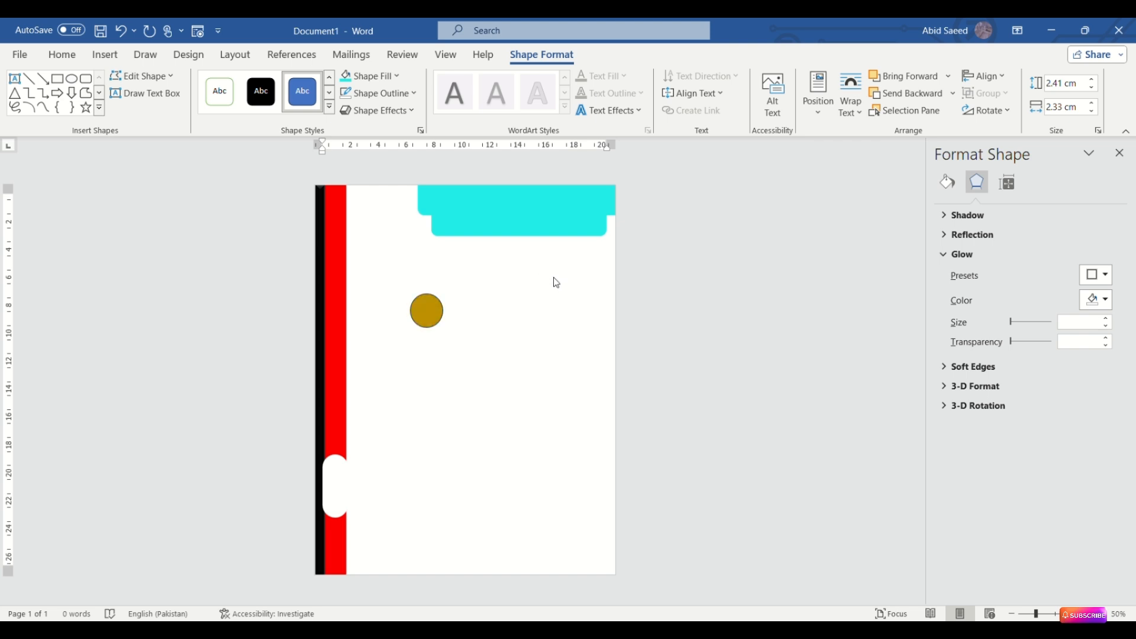
click(556, 282)
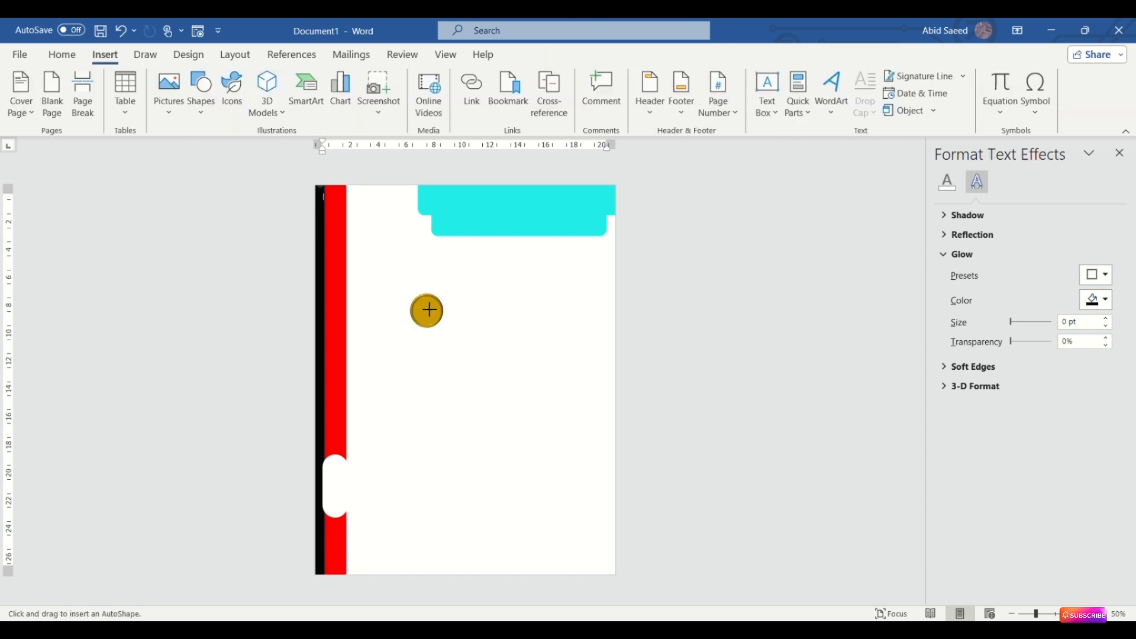
Step: Draw a smaller circle about 1.52 by 1.36 cm centred on the dark gold circle and fill it light gold
drag(430, 310, 444, 327)
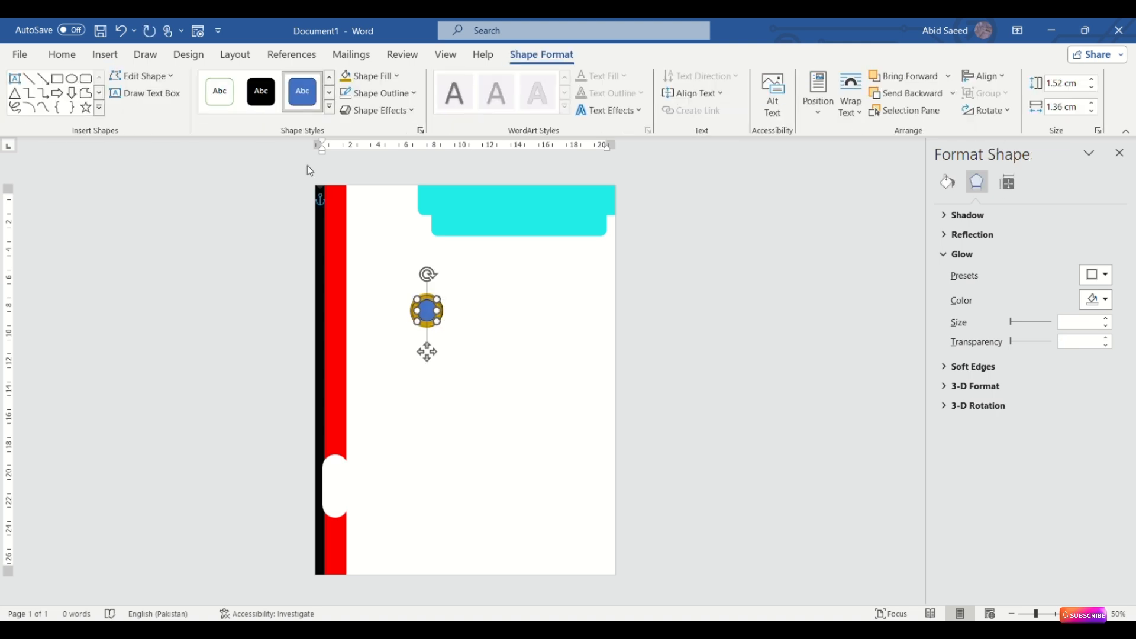
click(393, 77)
click(422, 152)
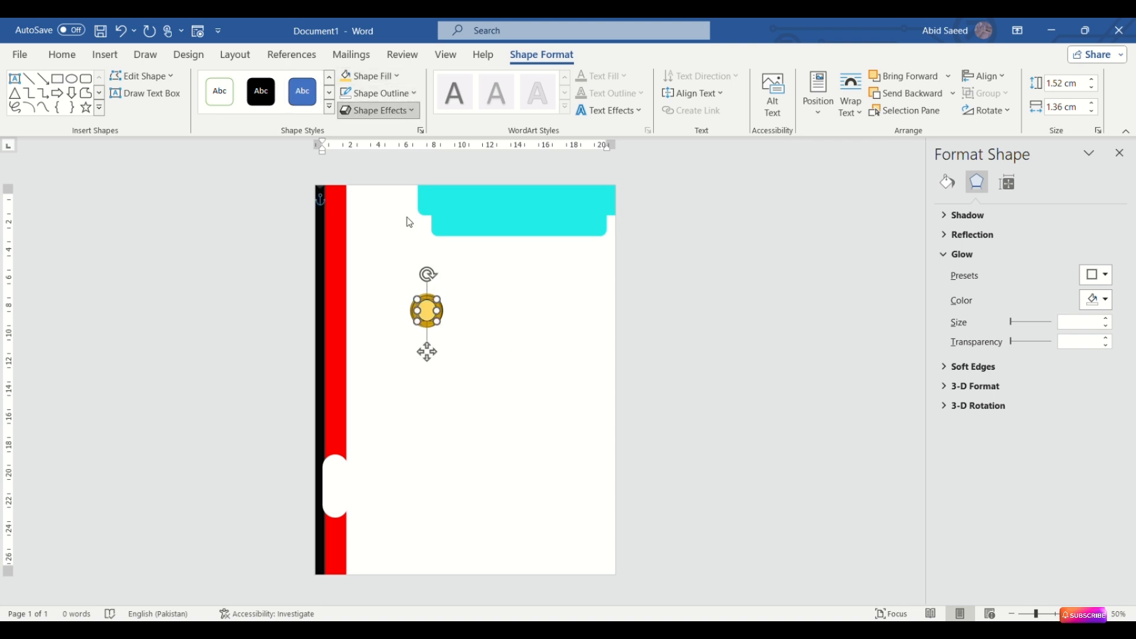
Step: Apply an 8 pt orange glow at 60% transparency to the light gold circle
click(519, 525)
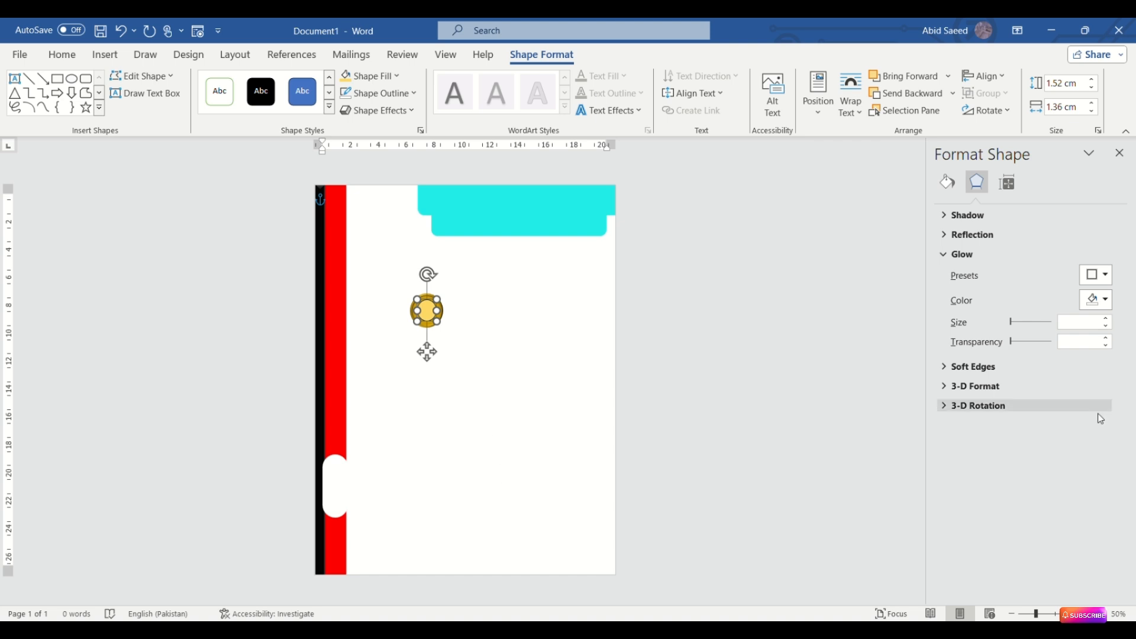
click(986, 440)
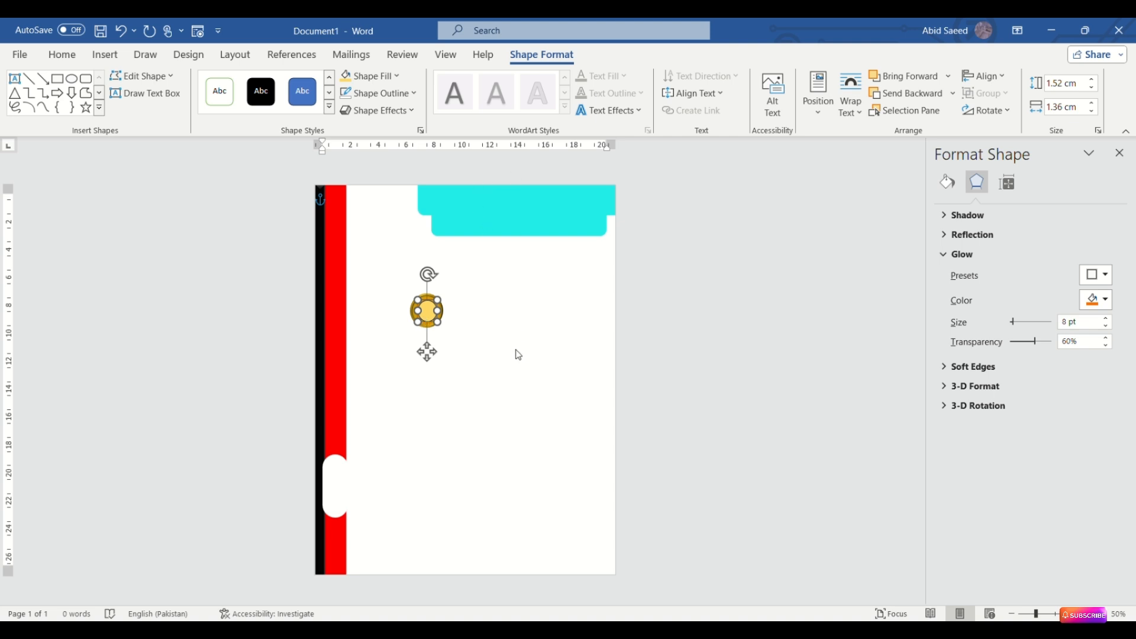
click(414, 465)
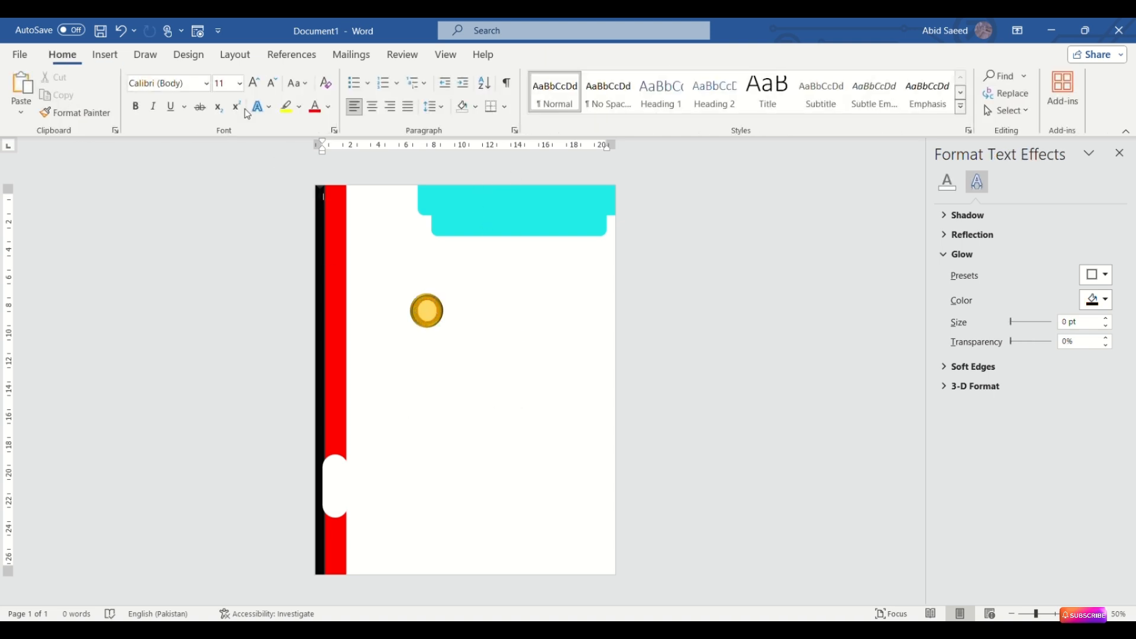
Step: Draw a four-pointed star about 2.99 by 2.94 cm over the gold circles, filled black with no outline
drag(423, 304, 467, 347)
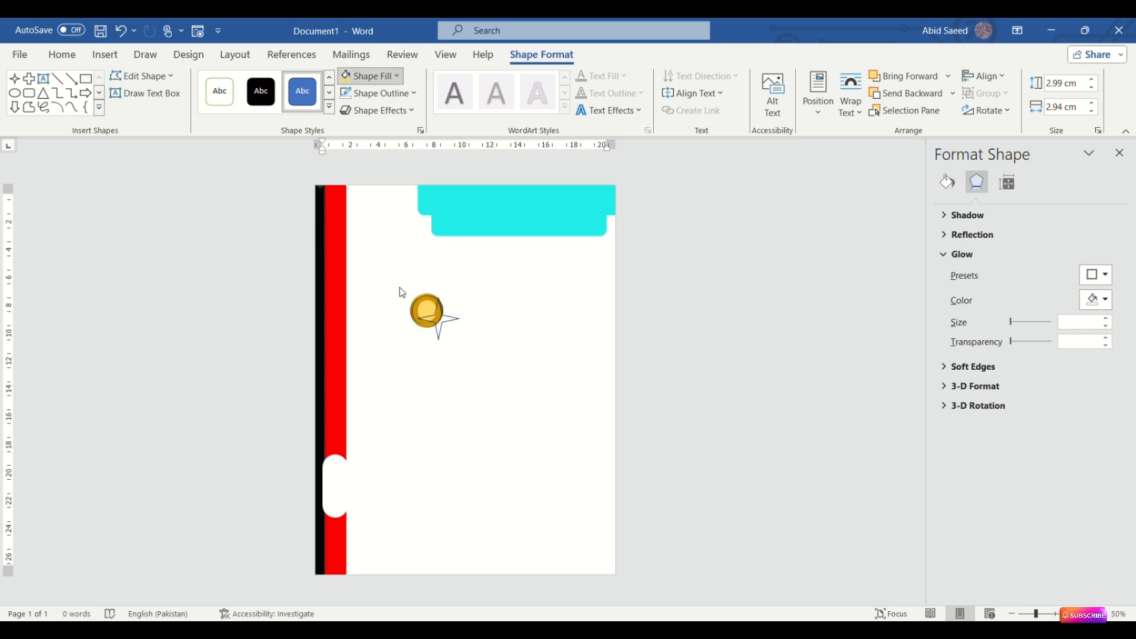
click(544, 281)
click(397, 77)
click(359, 111)
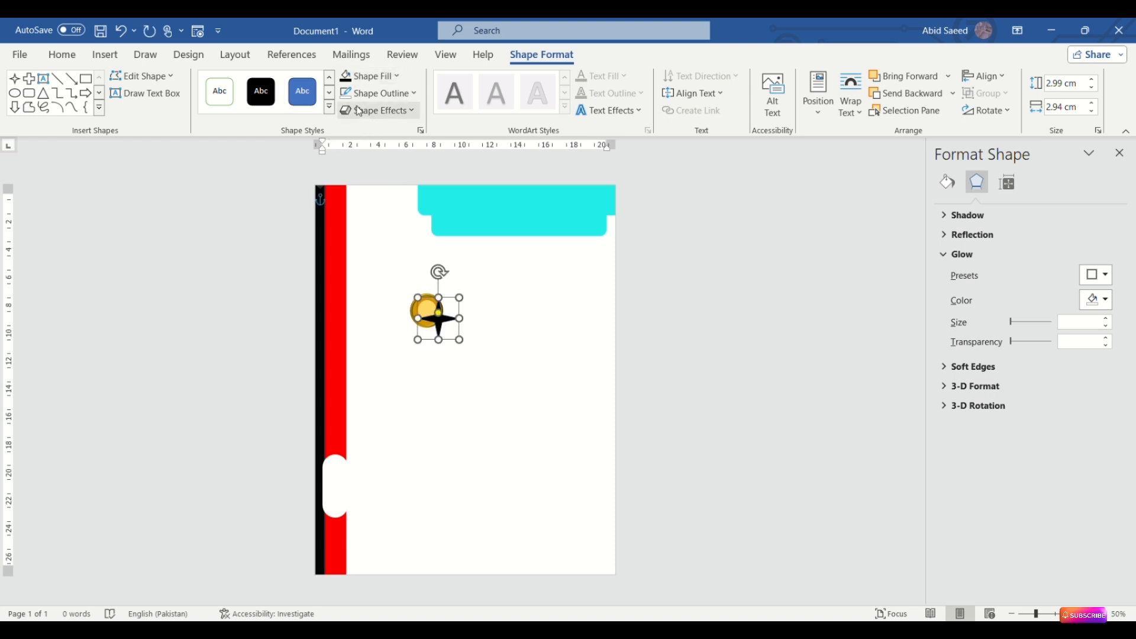
click(409, 96)
click(356, 233)
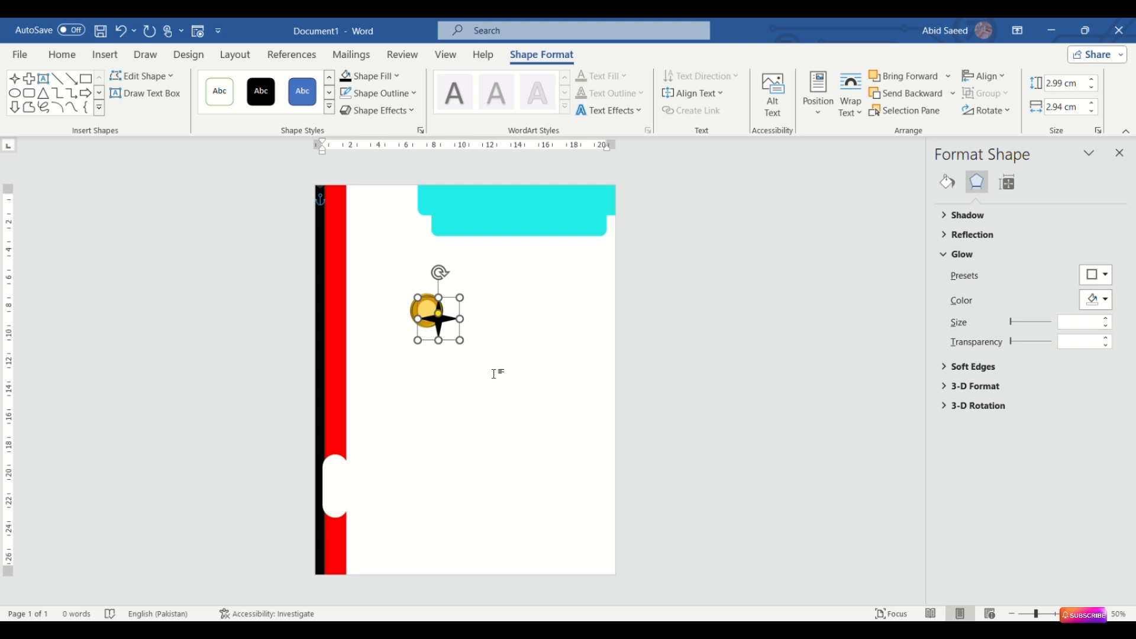
Step: Shrink the black star to about 2.5 by 2.41 cm over the gold circles and give it a 10 pt glow at 25% transparency
drag(467, 347, 425, 316)
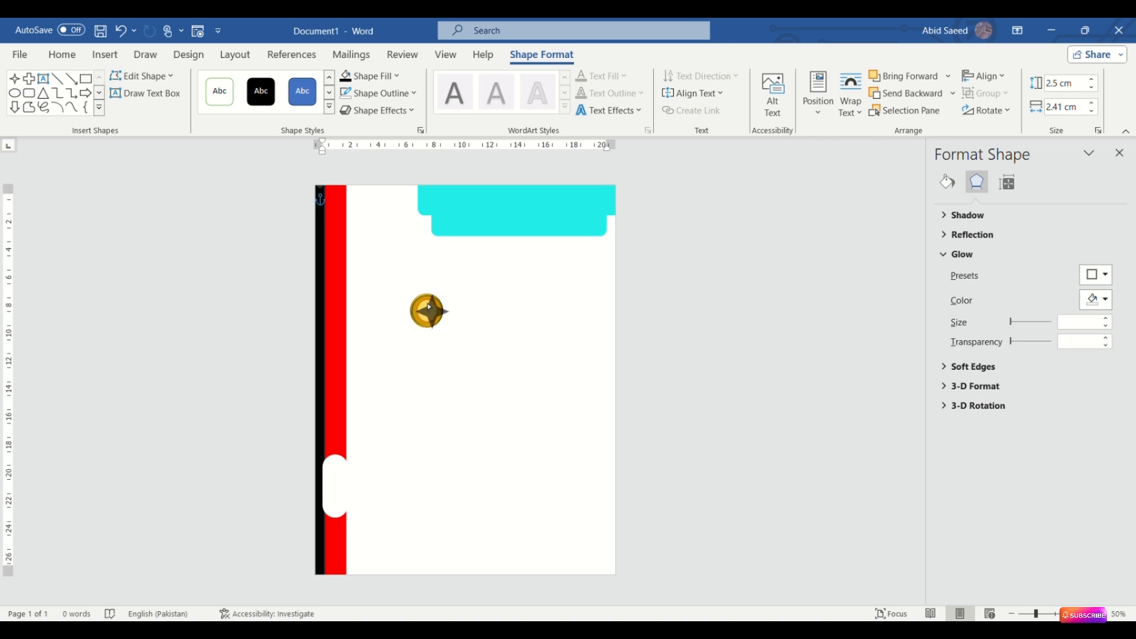
click(430, 304)
click(402, 112)
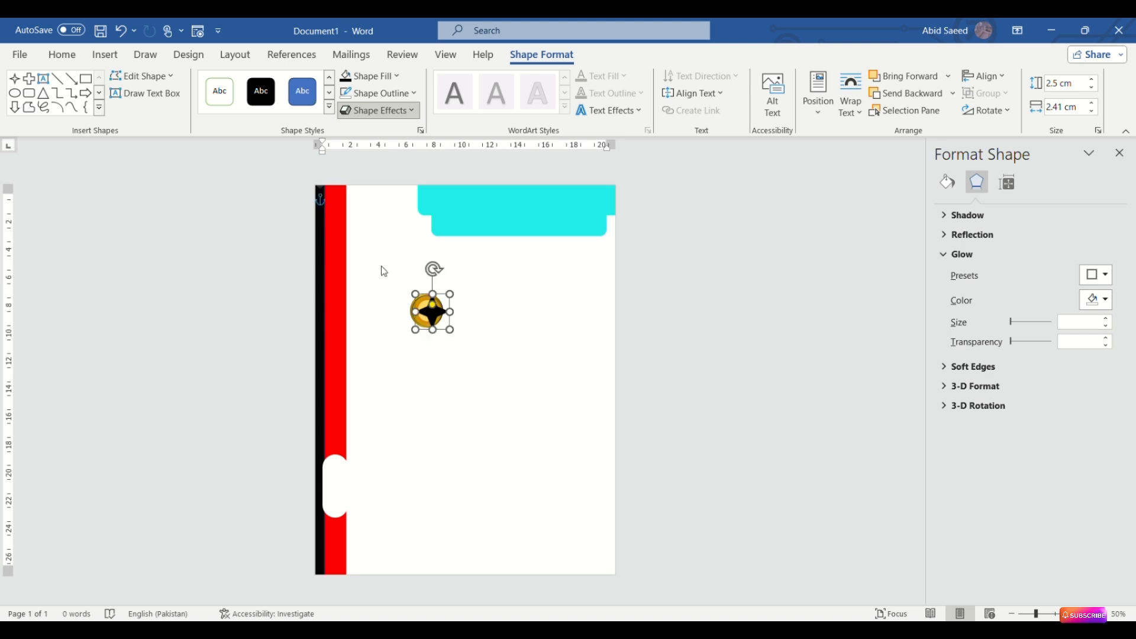
key(ctrl+z)
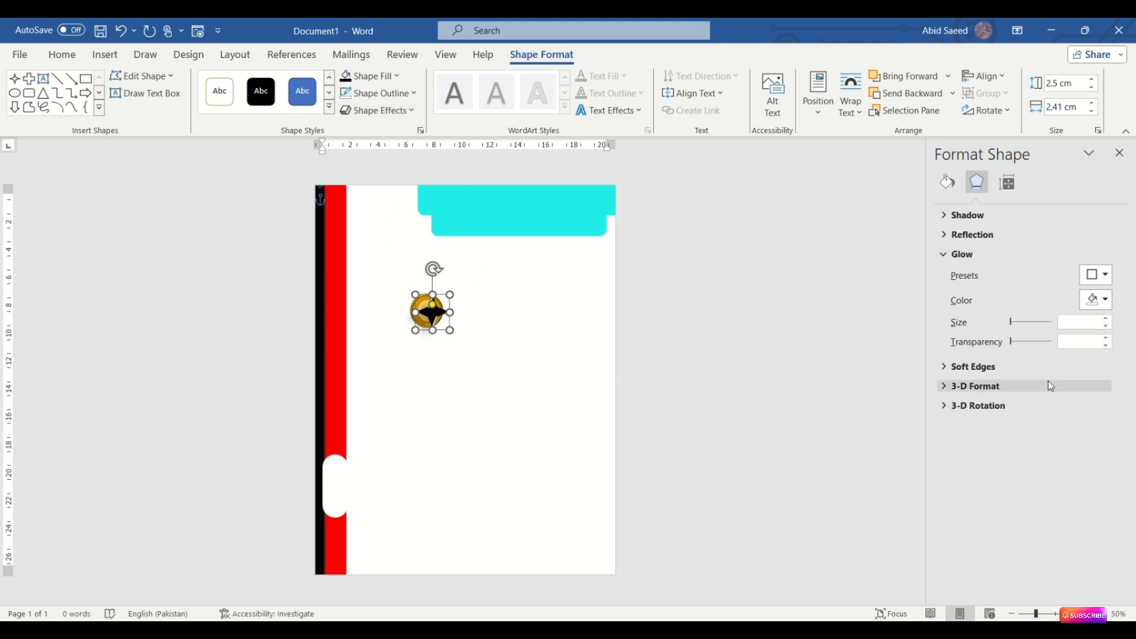
drag(1013, 343, 1022, 348)
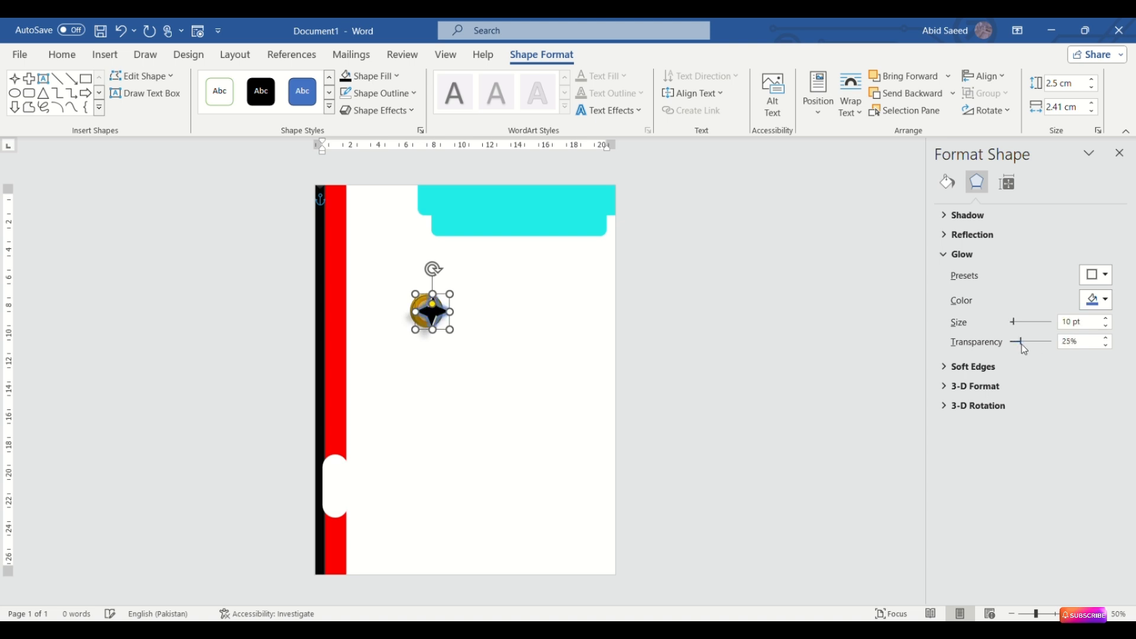
click(518, 452)
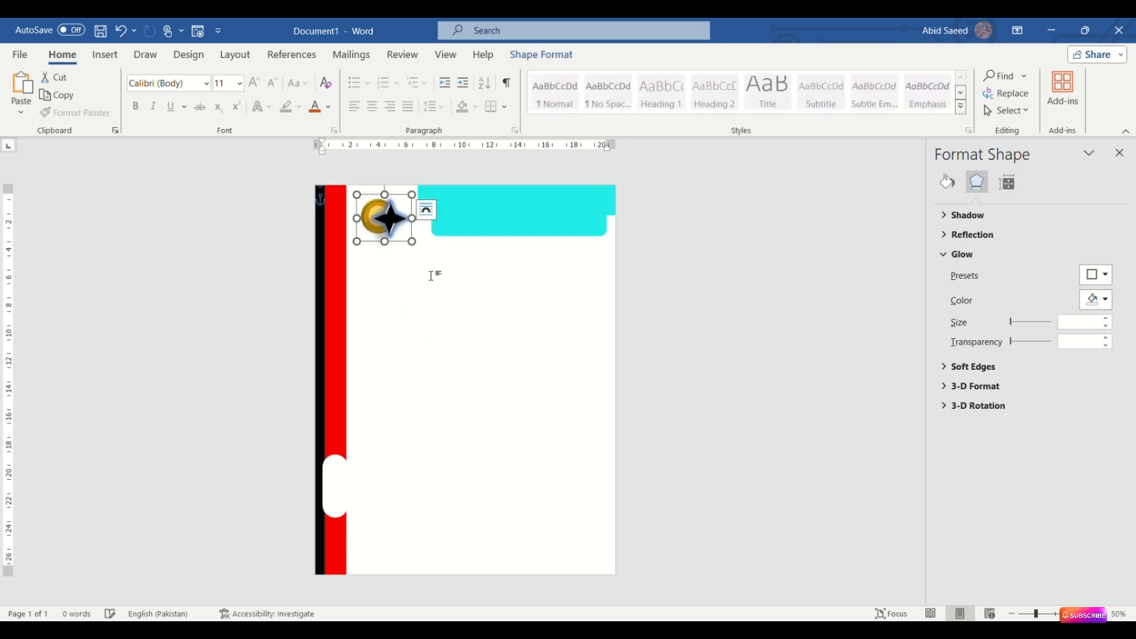
Step: Shrink the gold star emblem and place it near the page's upper edge, right beside the red strip
click(431, 274)
click(395, 236)
drag(413, 244, 355, 219)
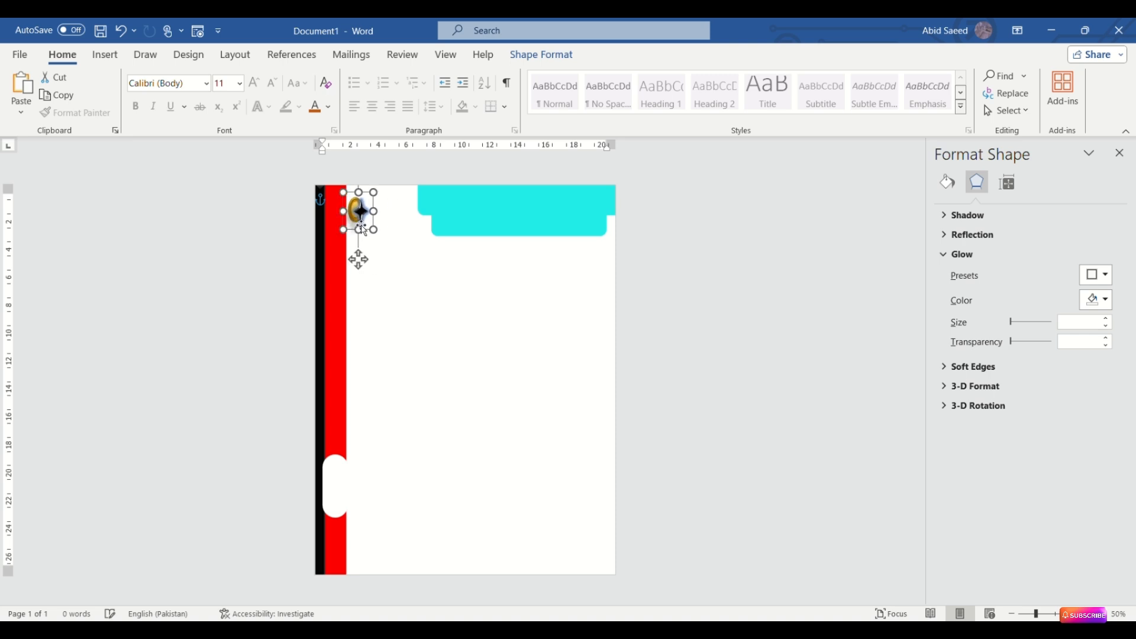
click(384, 270)
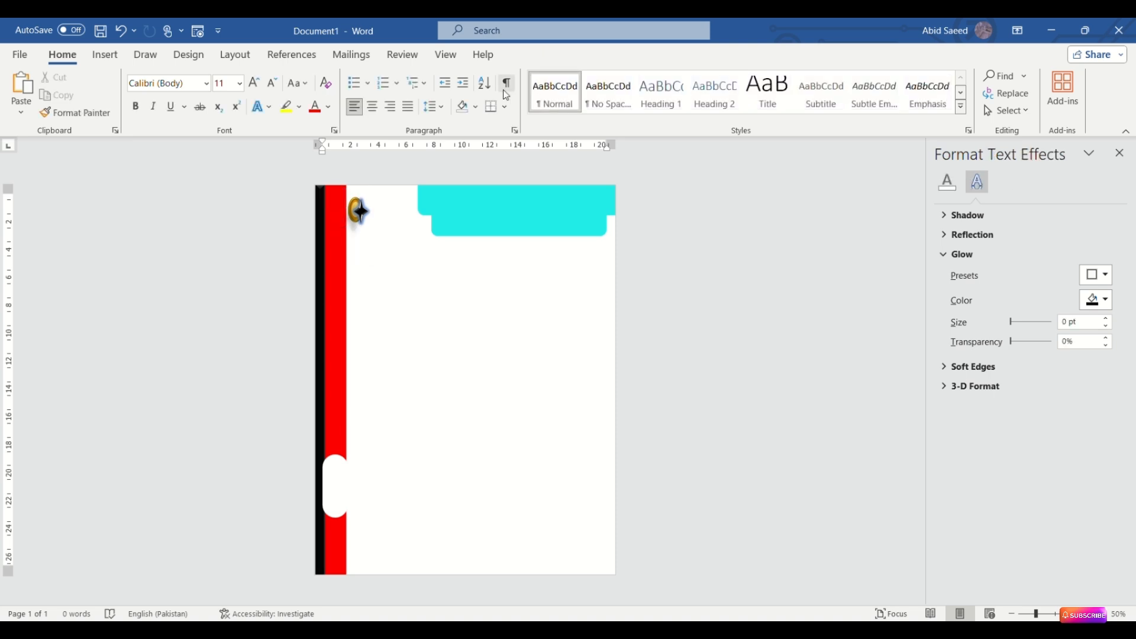
Step: Insert a text box about 1.63 by 3.55 cm beside the emblem containing "John Studio"
click(106, 54)
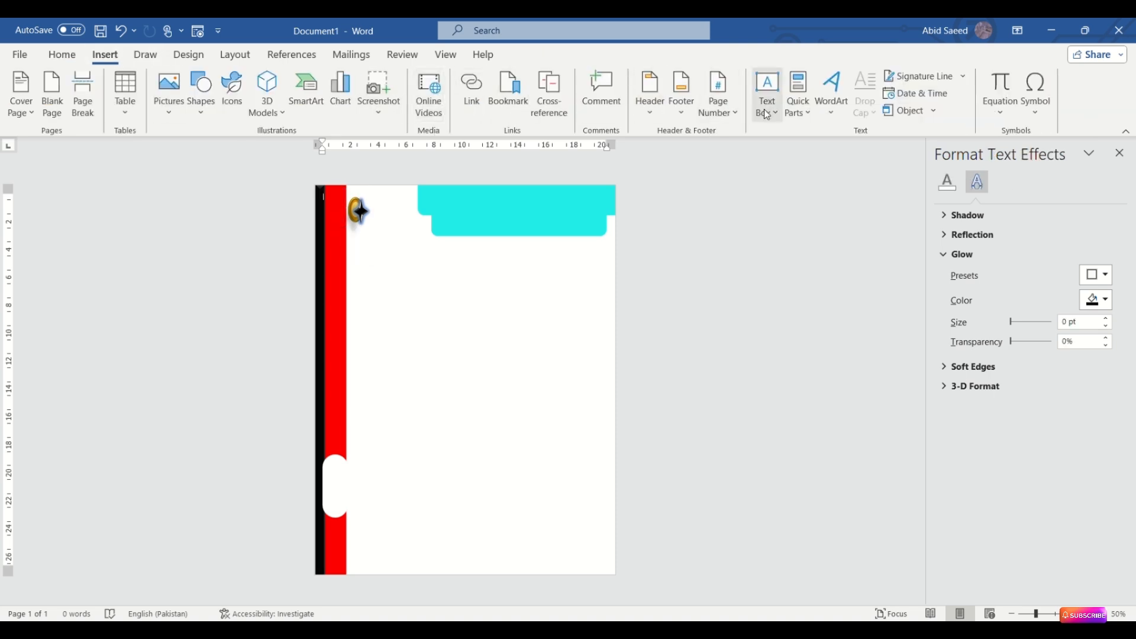
click(780, 122)
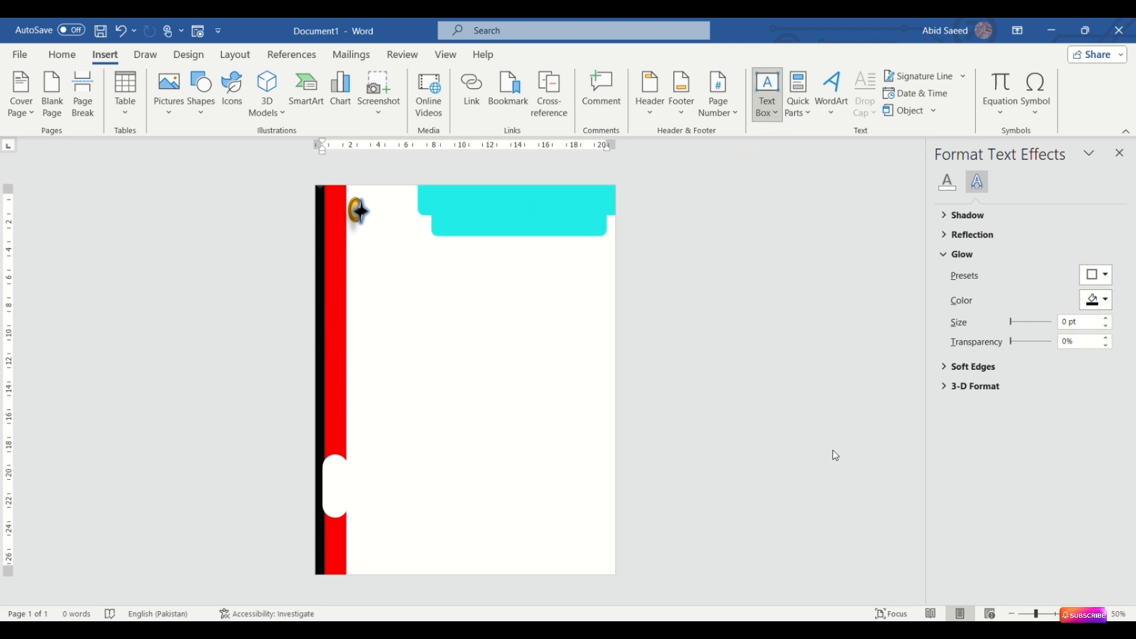
mouse_move(373, 207)
mouse_down()
mouse_move(426, 241)
mouse_move(420, 228)
mouse_up()
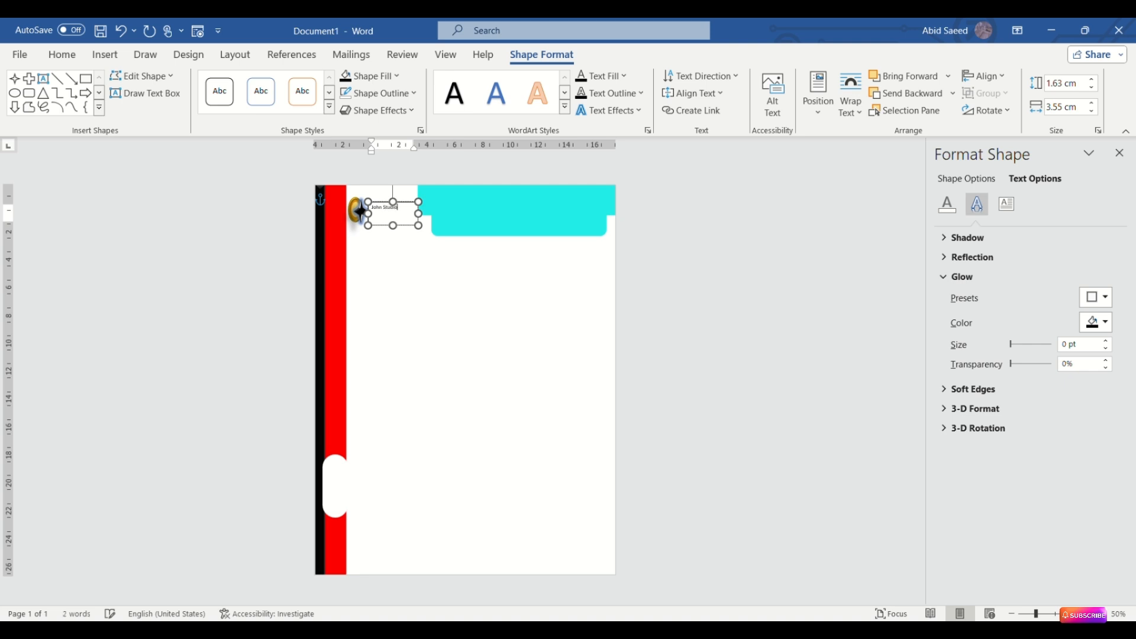
Step: Colour the "John Studio" text purple
key(ctrl+a)
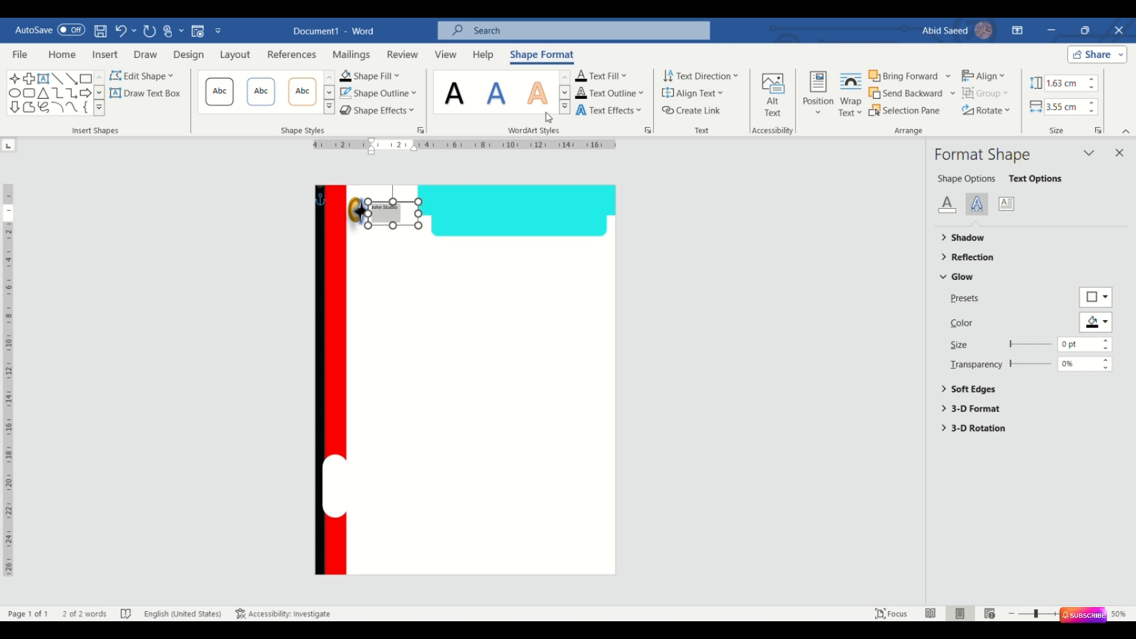
click(561, 108)
click(598, 76)
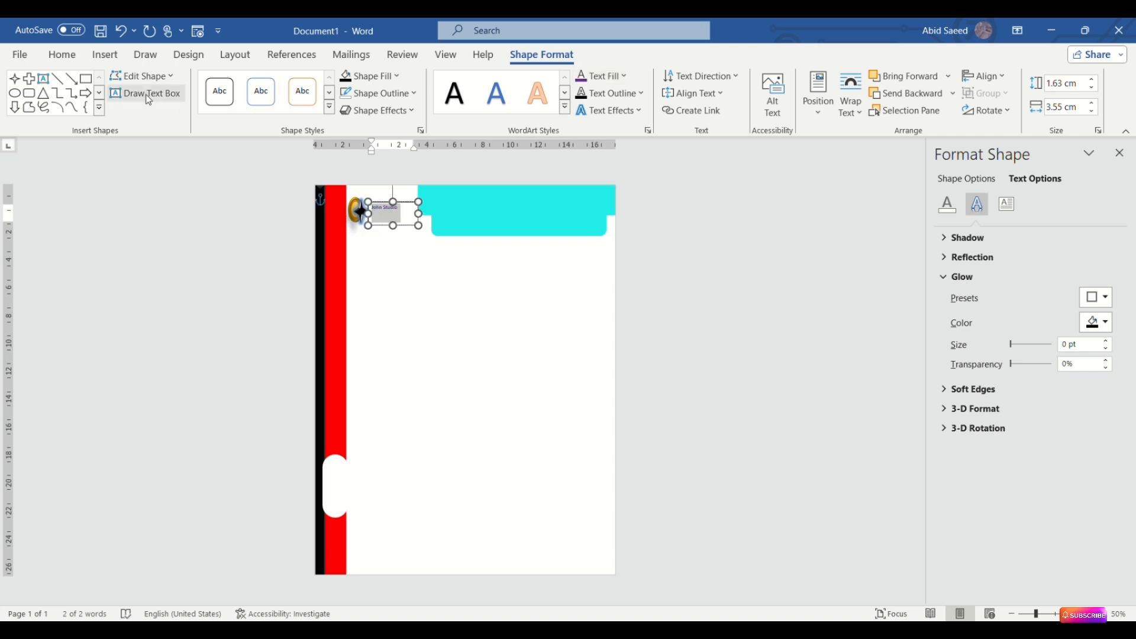
Step: Make the "John Studio" text bold and set its font size to 16
click(60, 59)
click(239, 83)
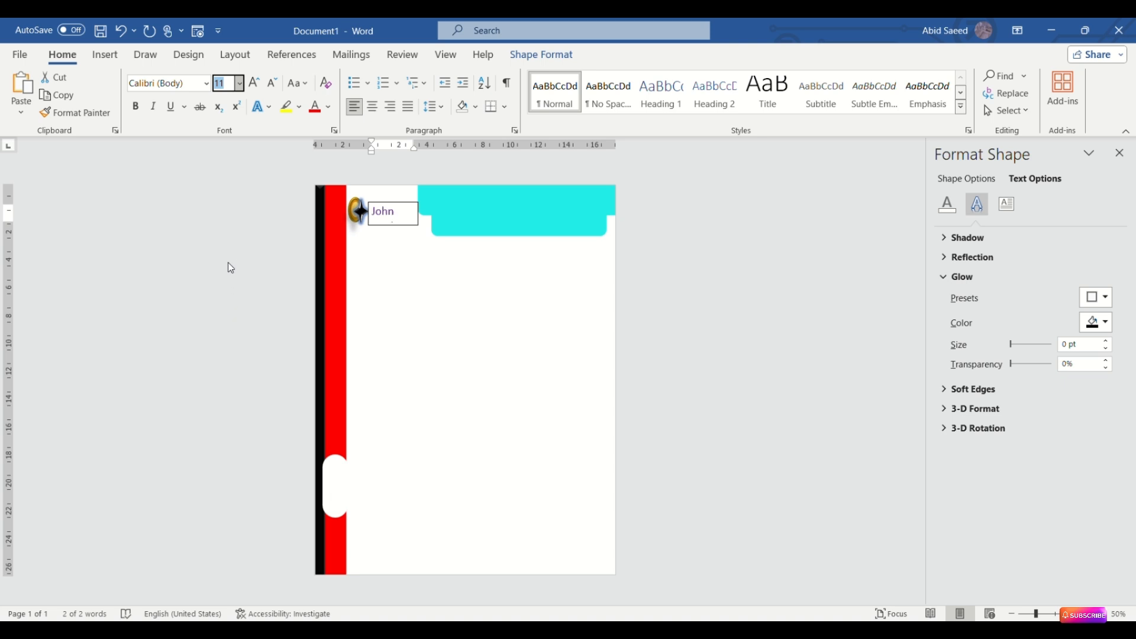
click(222, 226)
click(135, 106)
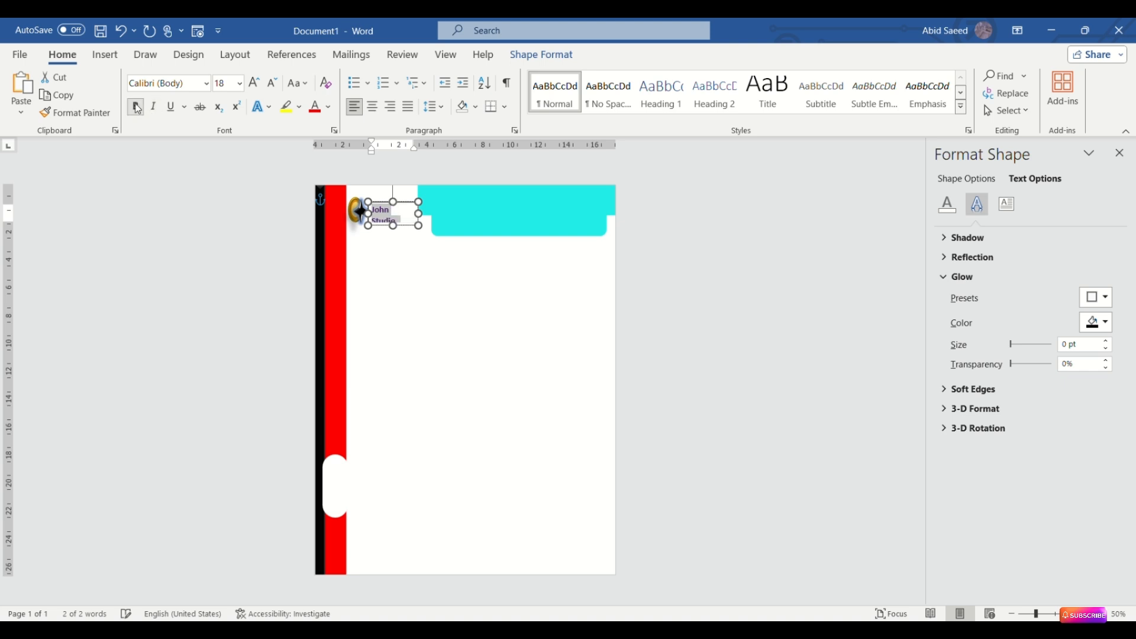
click(240, 83)
click(237, 214)
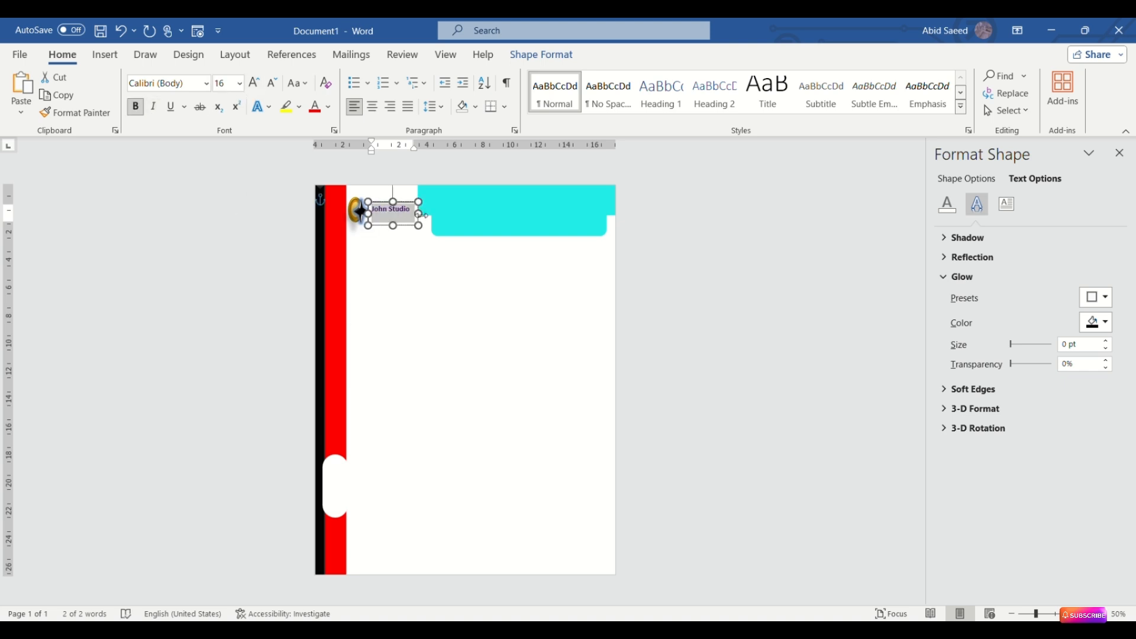
Step: Widen the "John Studio" text box slightly towards the turquoise shape and enlarge its text
drag(419, 213, 428, 214)
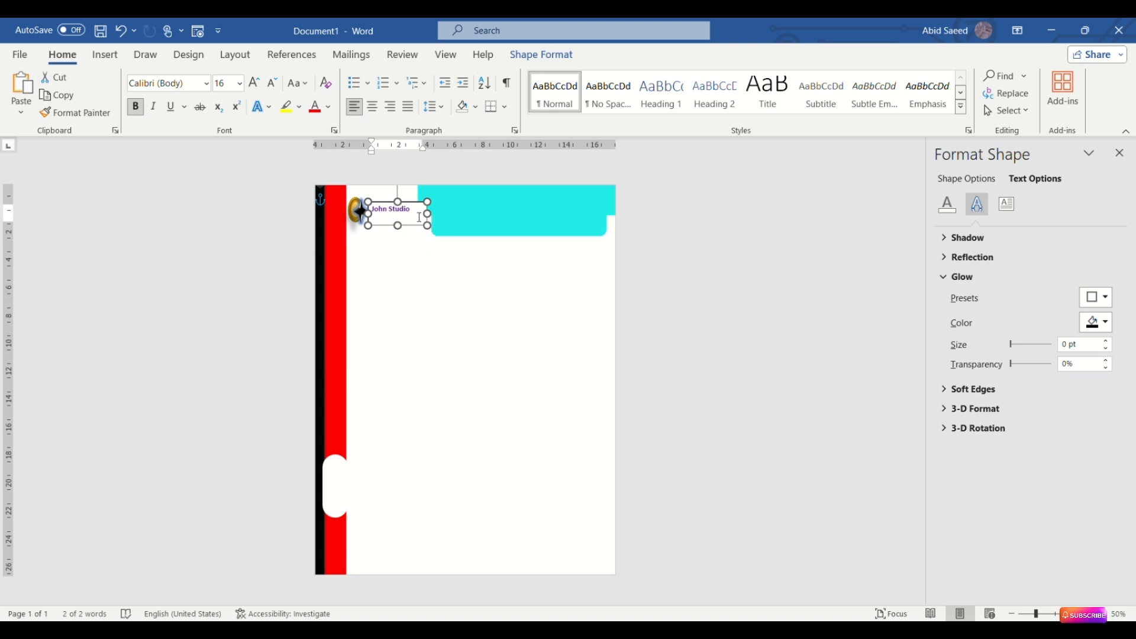
click(225, 83)
click(231, 234)
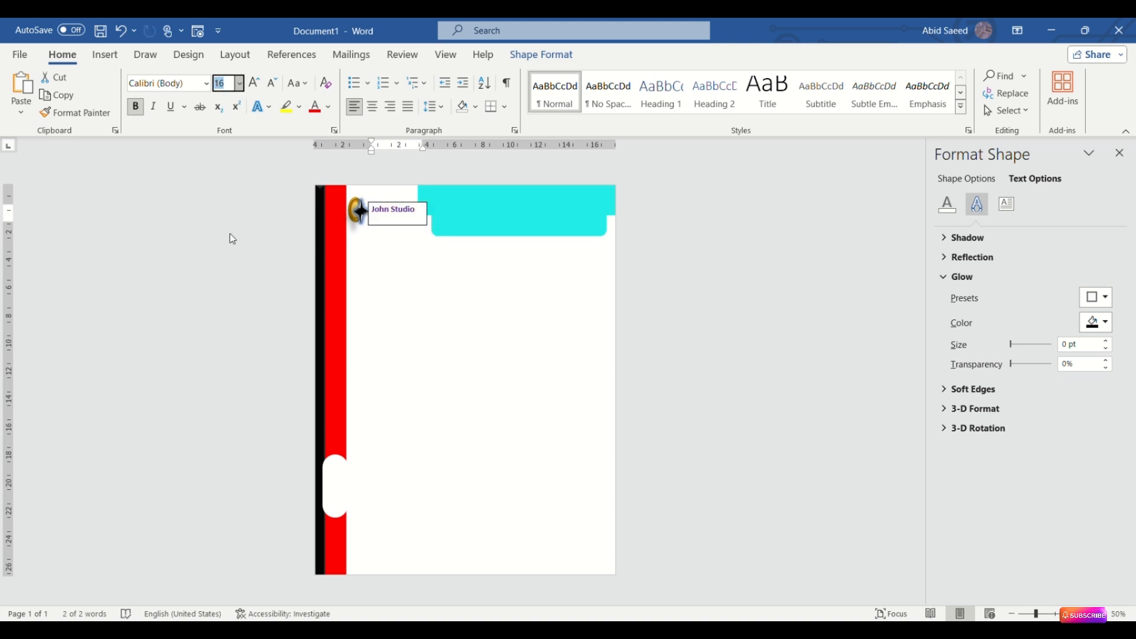
key(ctrl+z)
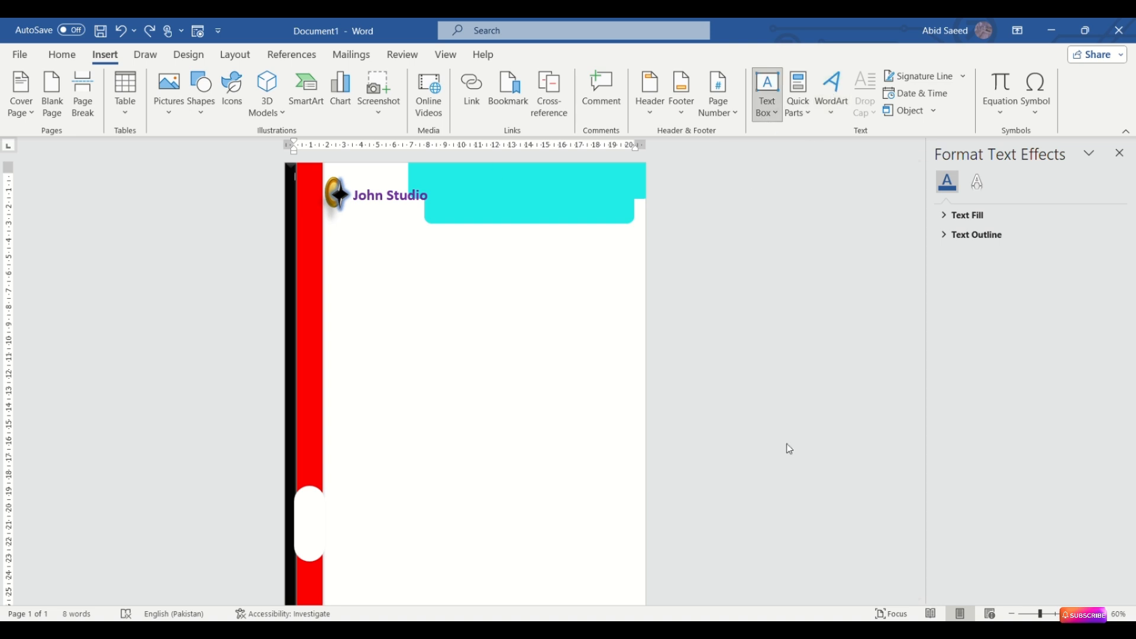
Step: Draw a text box about 0.91 by 5.01 cm under "John Studio" and enter "Interior Design" in it
drag(363, 211, 448, 227)
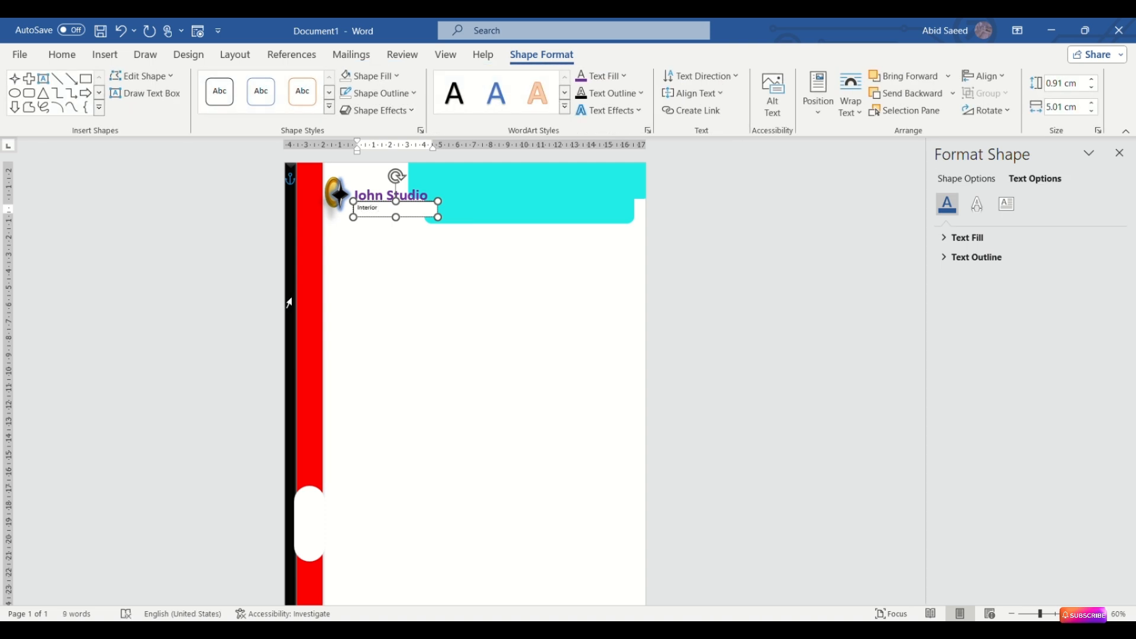
text(Interior Design)
Step: Format the "Interior Design" text as 16 pt bold and remove the outline of its text box
key(ctrl+a)
click(105, 55)
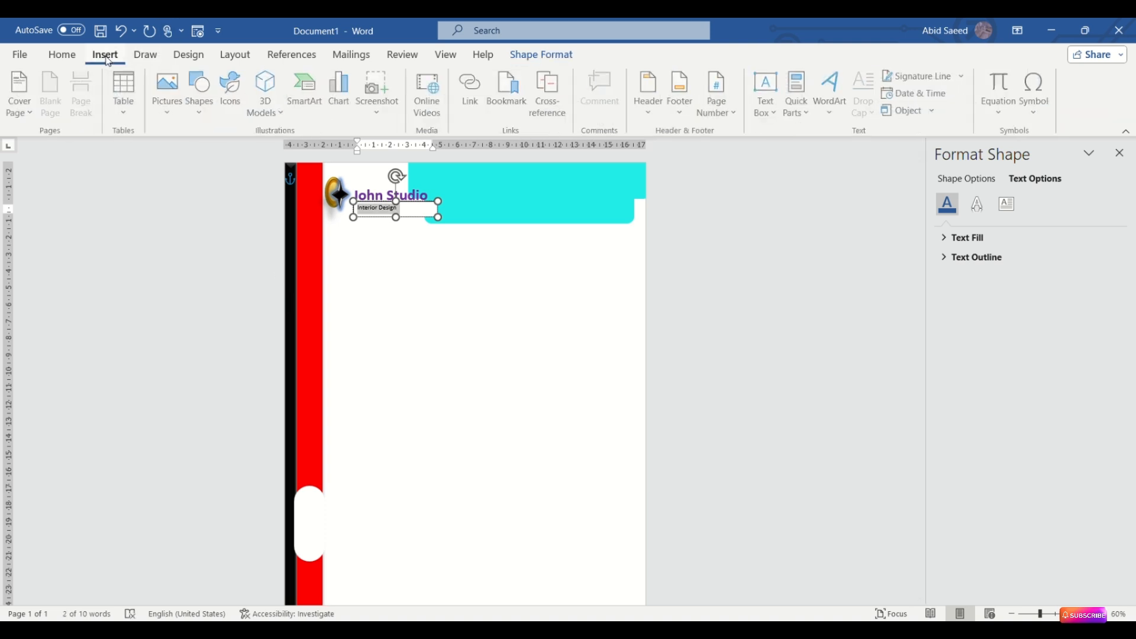
click(62, 55)
text(11)
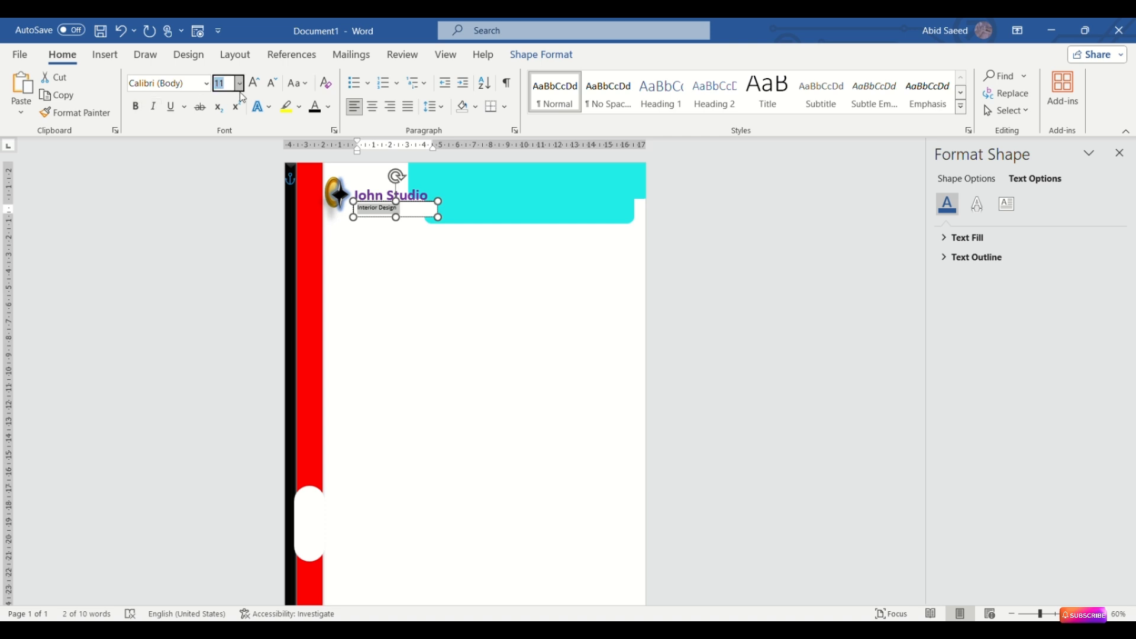
click(223, 250)
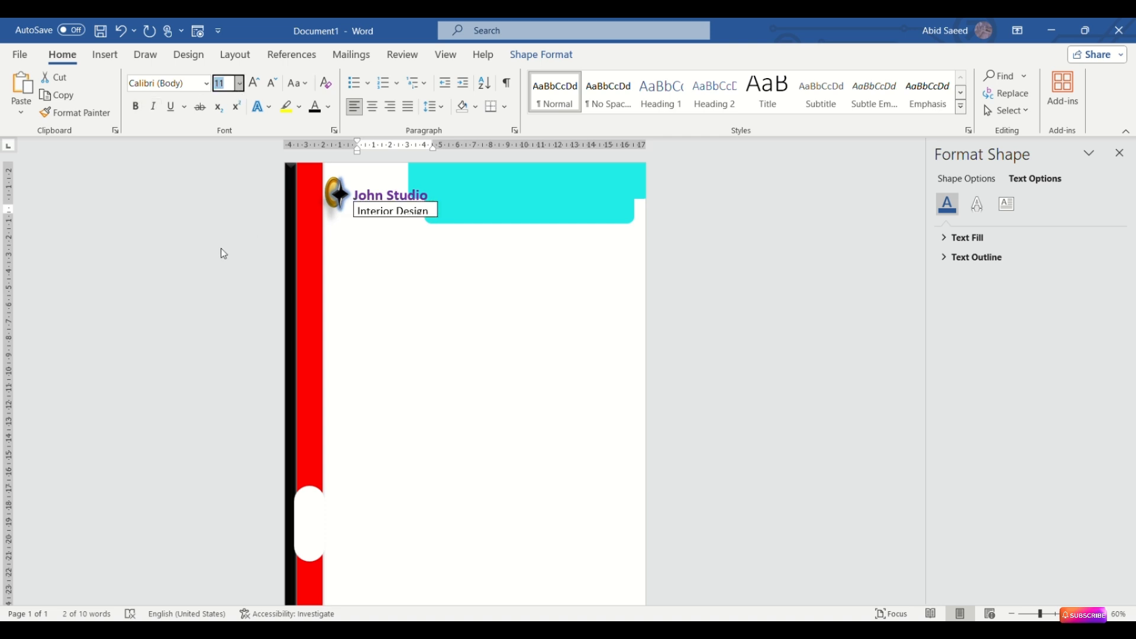
click(227, 214)
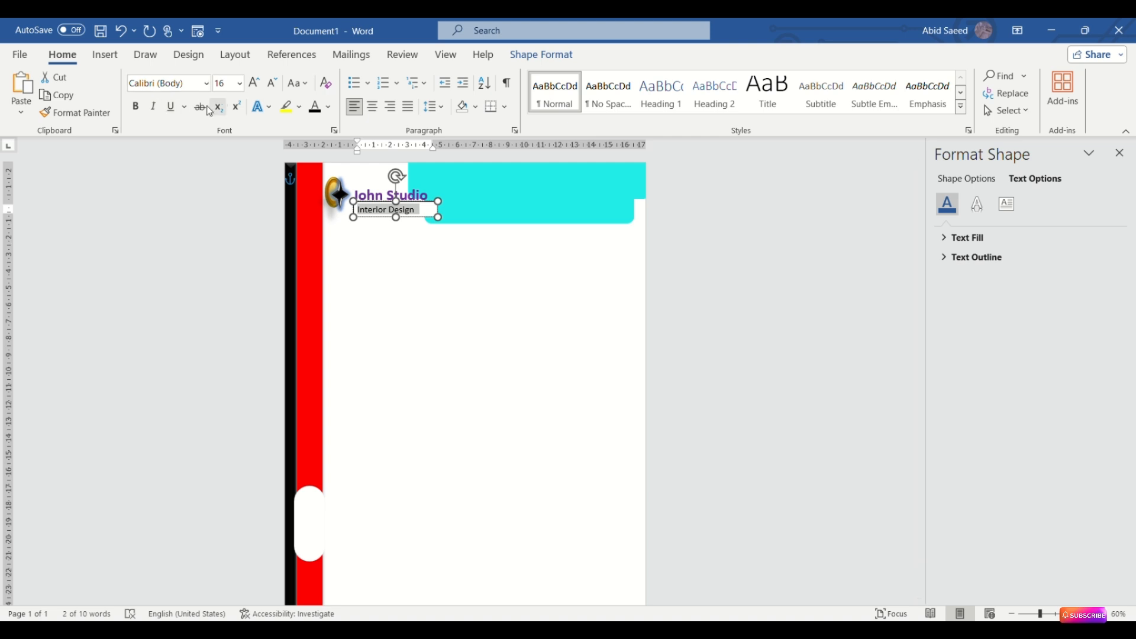
click(136, 107)
click(358, 285)
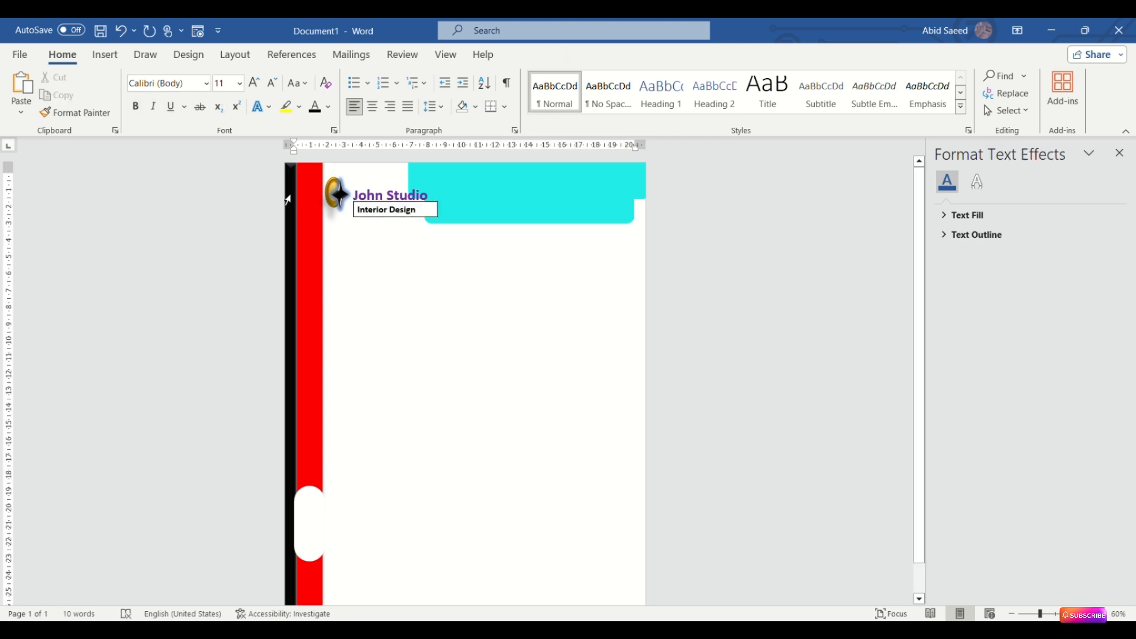
click(429, 217)
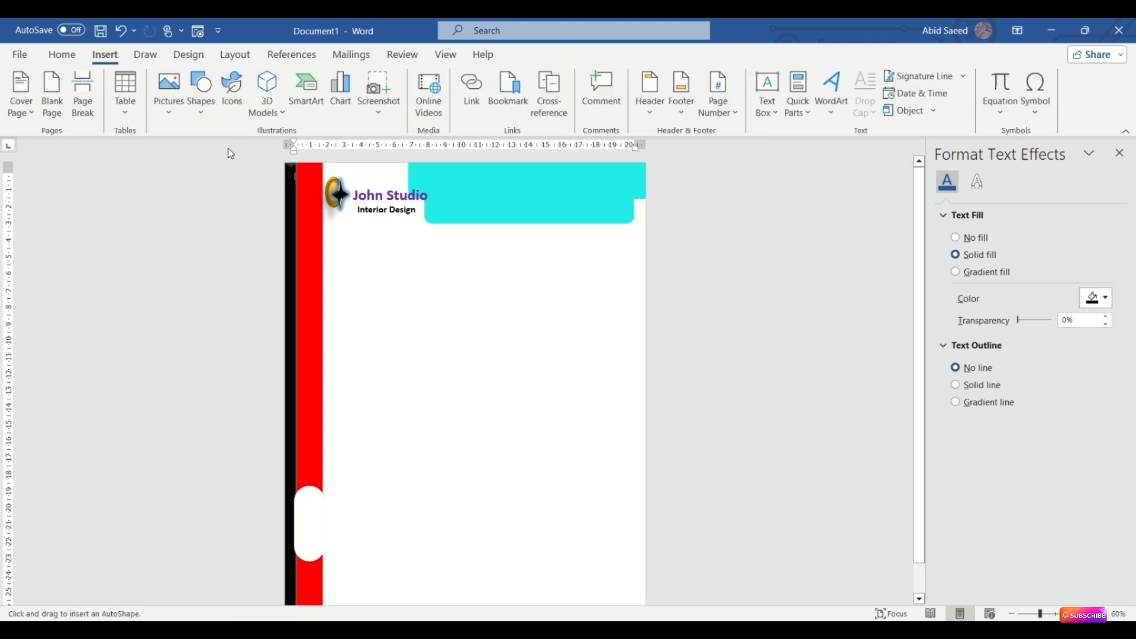
Step: Draw a horizontal line about 14.21 cm long below the heading, with a 2.25 pt weight and a purple colour
mouse_move(325, 237)
mouse_down()
mouse_move(491, 258)
mouse_move(570, 248)
mouse_up()
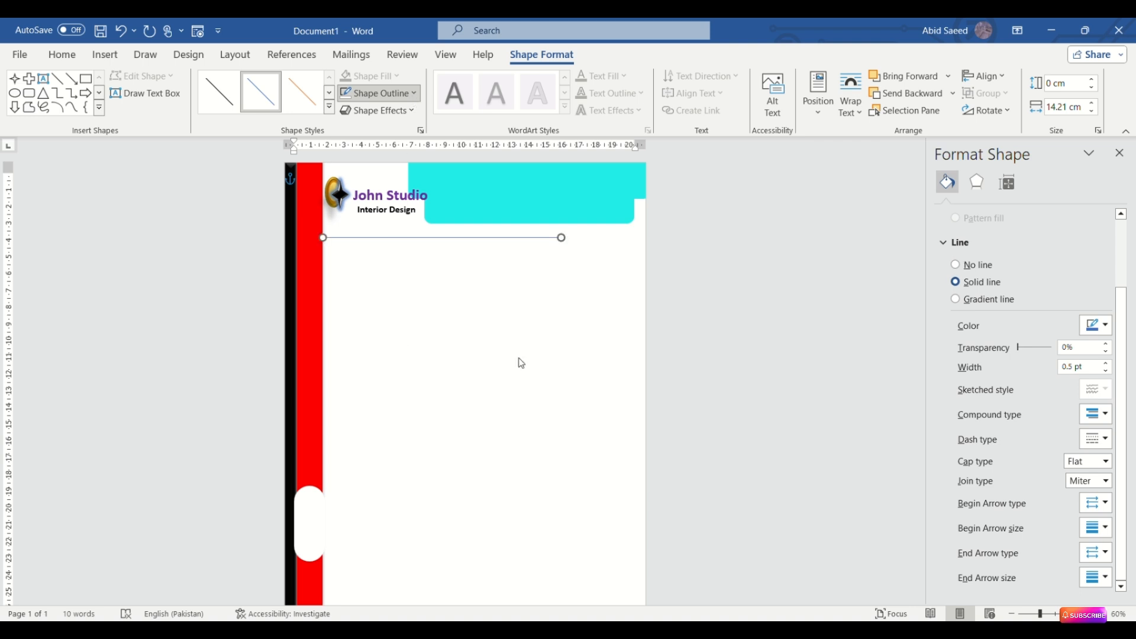
click(535, 396)
click(537, 433)
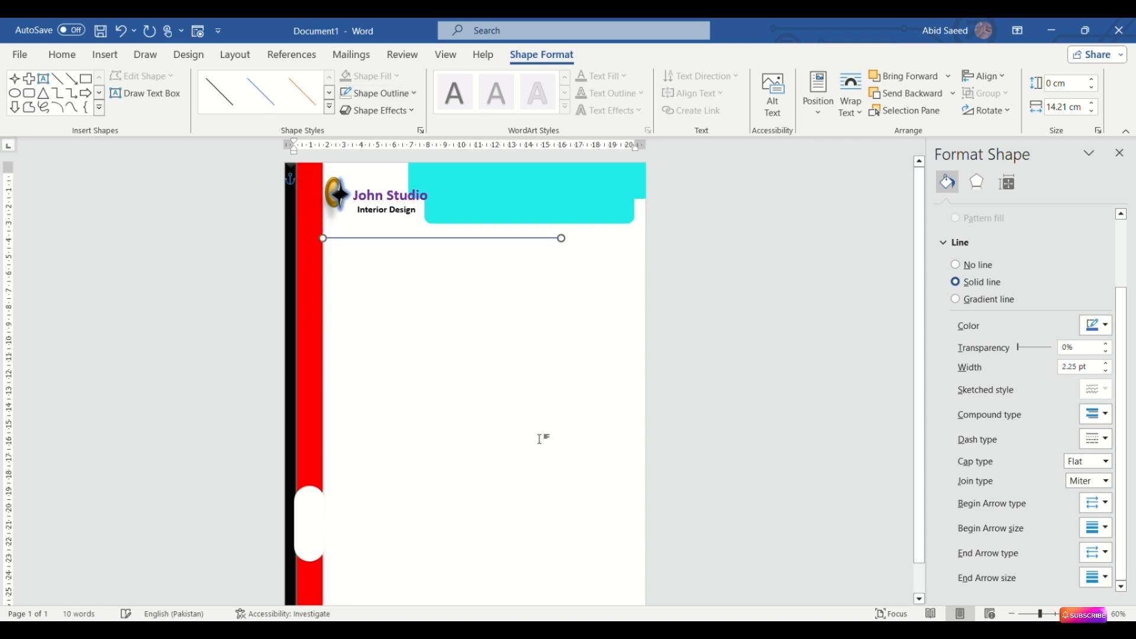
click(408, 93)
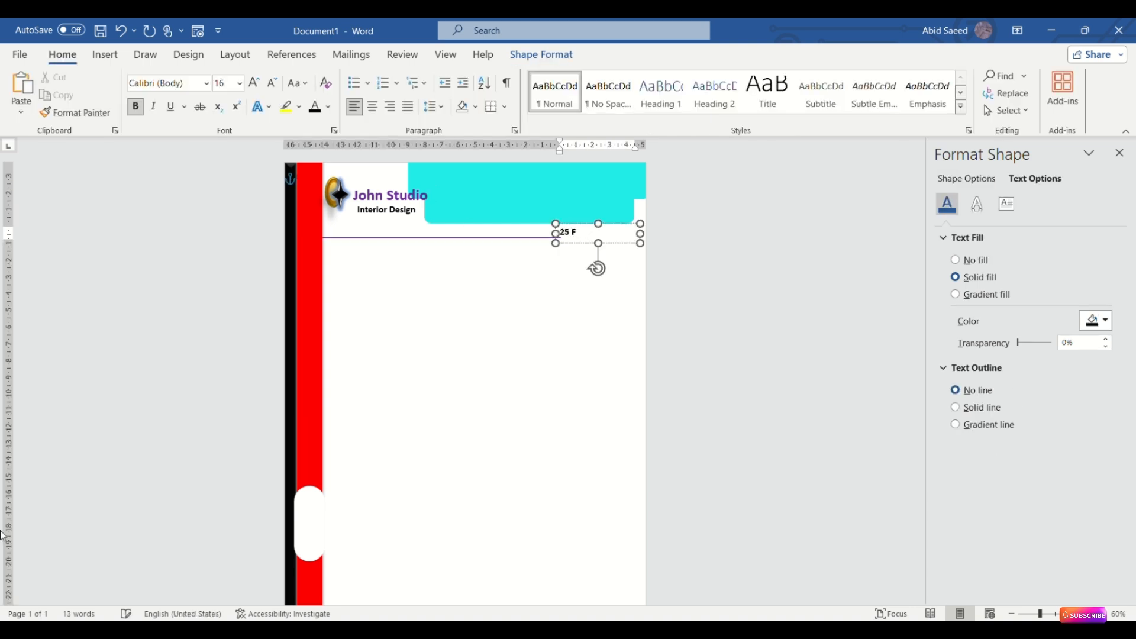
Step: Enter the date "25 Feburary,2024" in the text box at the end of the purple line
text(eburary,2024)
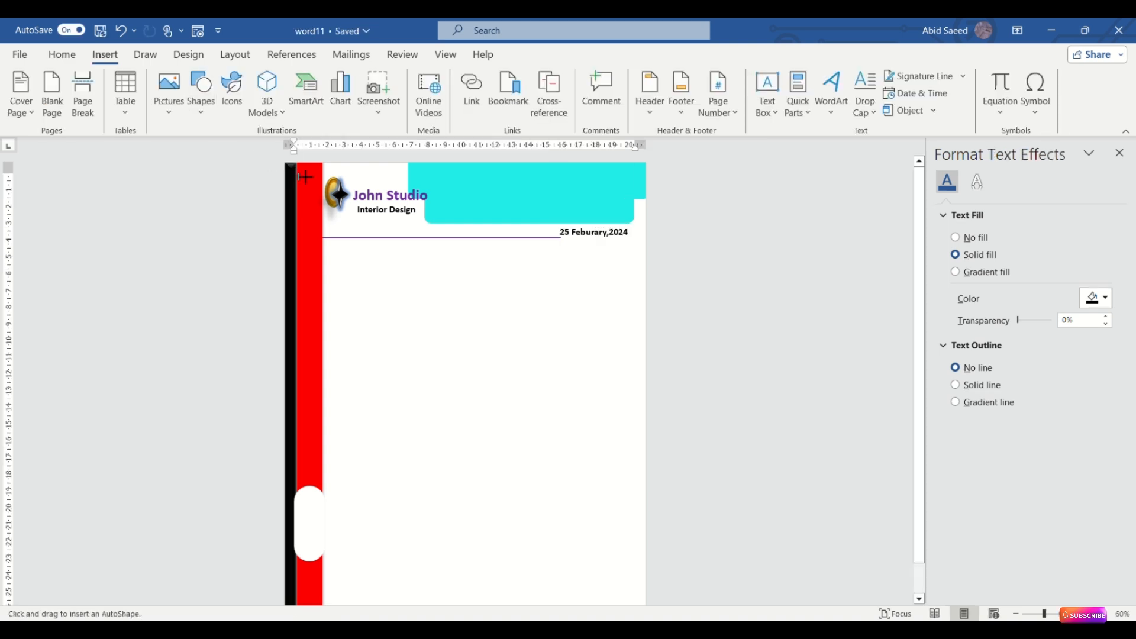
Step: Draw a rectangle about 2.01 by 11.32 cm inside the turquoise header shape and fill it red without an outline
drag(450, 183, 633, 217)
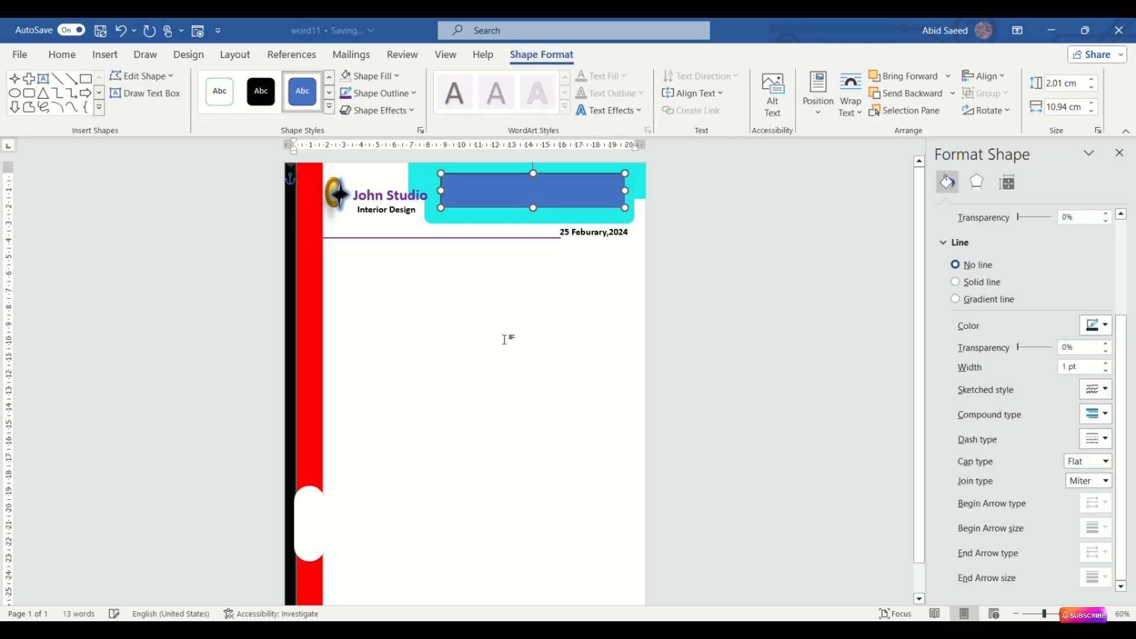
drag(442, 191, 441, 200)
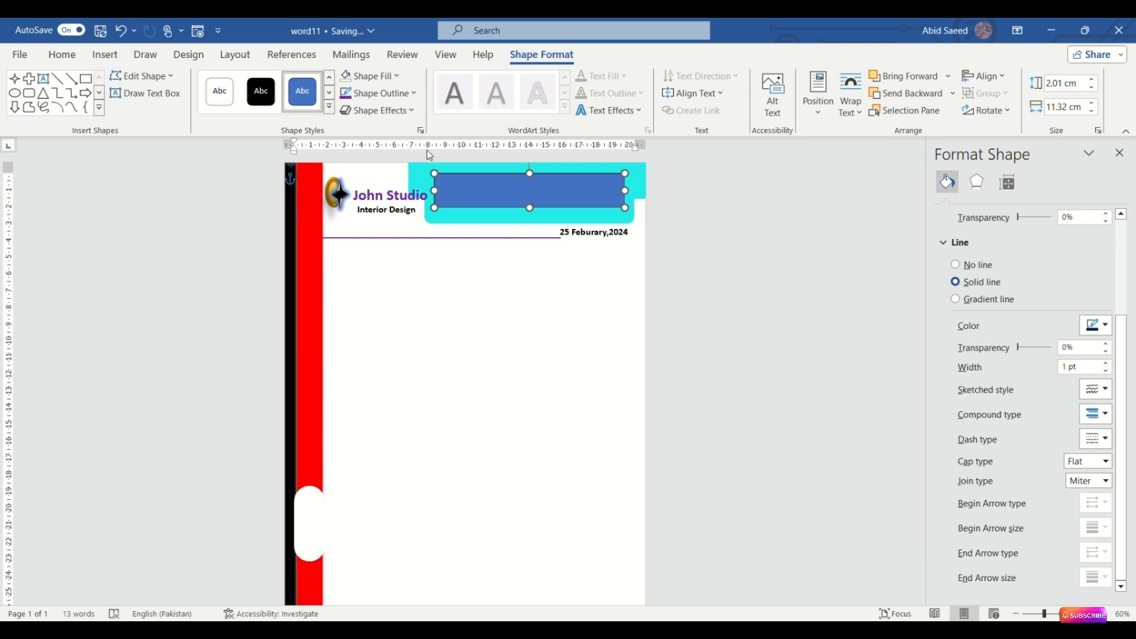
click(392, 77)
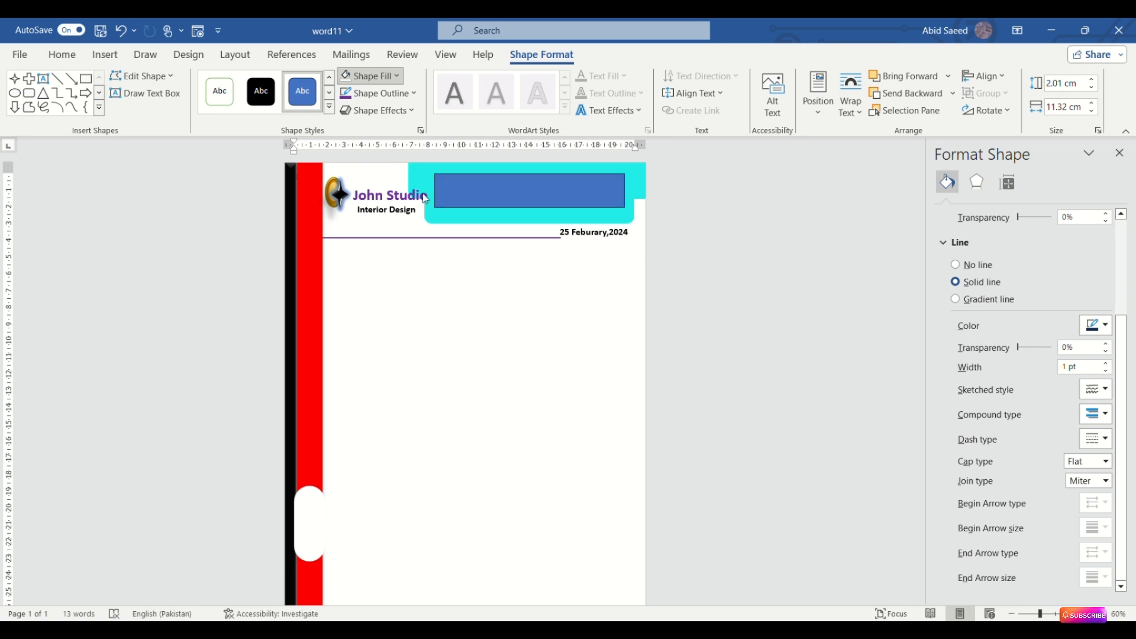
click(359, 217)
mouse_move(494, 205)
mouse_down()
mouse_move(515, 197)
mouse_move(491, 205)
mouse_up()
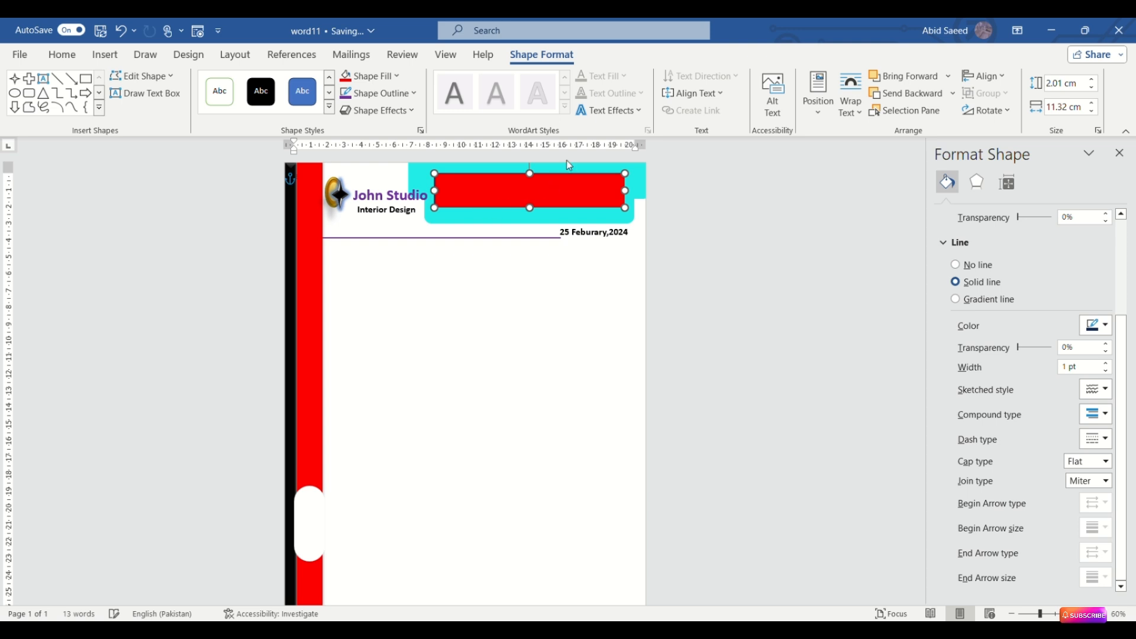
Step: Add a bold "TO ," recipient block with the recipient's name, street address and phone number below the purple line
click(576, 234)
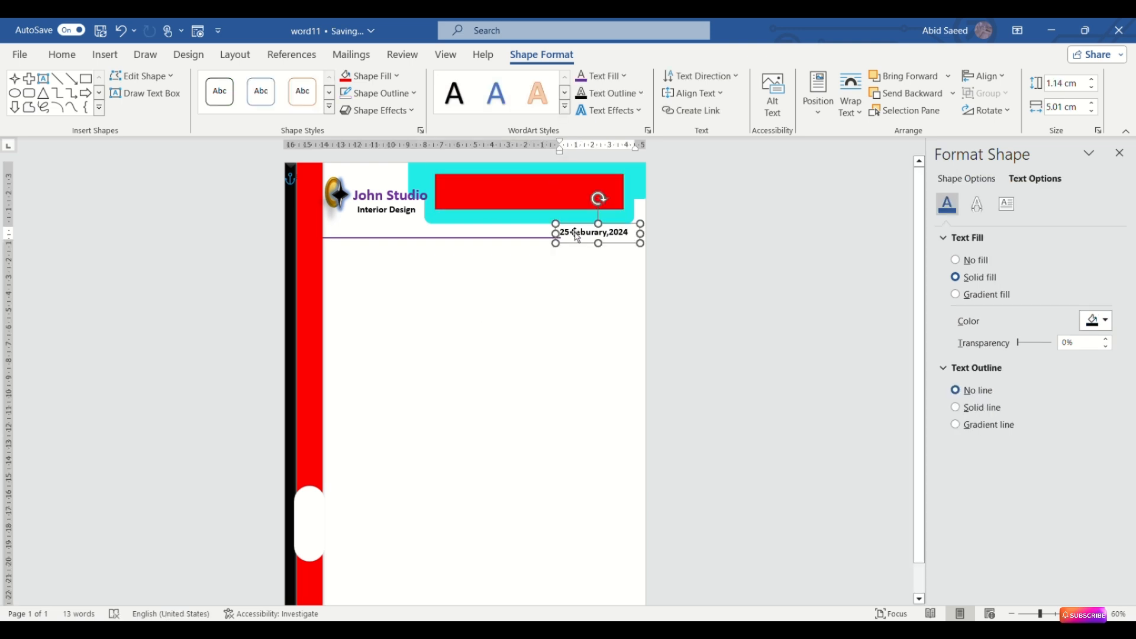
click(357, 276)
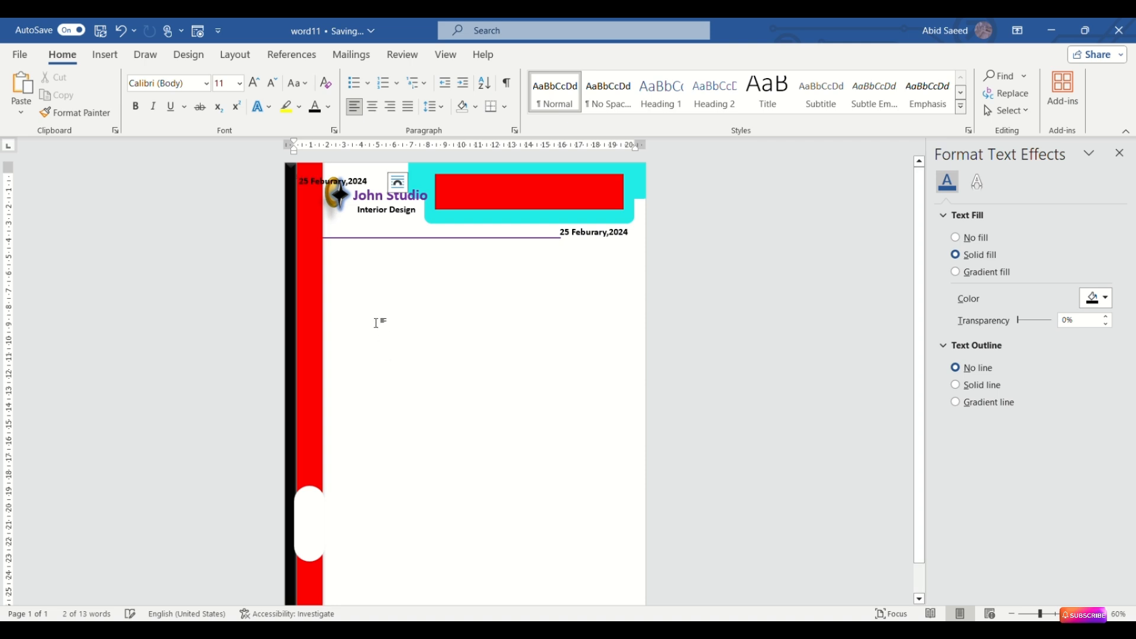
key(ctrl+v)
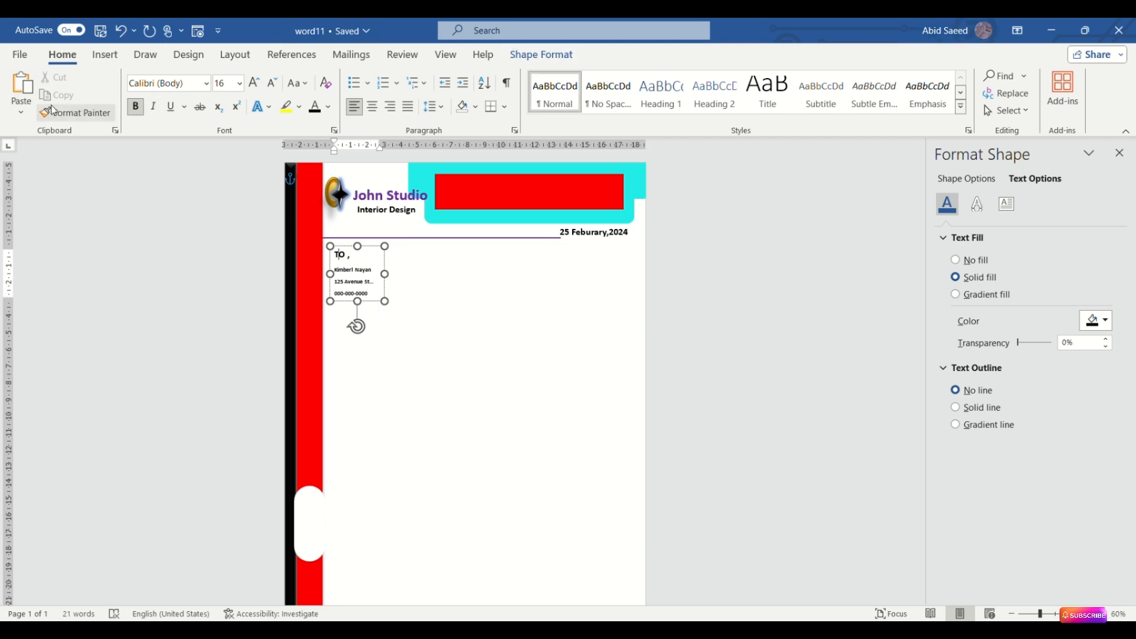
Step: Add a wide text box of Lorem ipsum text below the recipient block and repeat its part from "Aliquam convallis" as a second paragraph
click(98, 52)
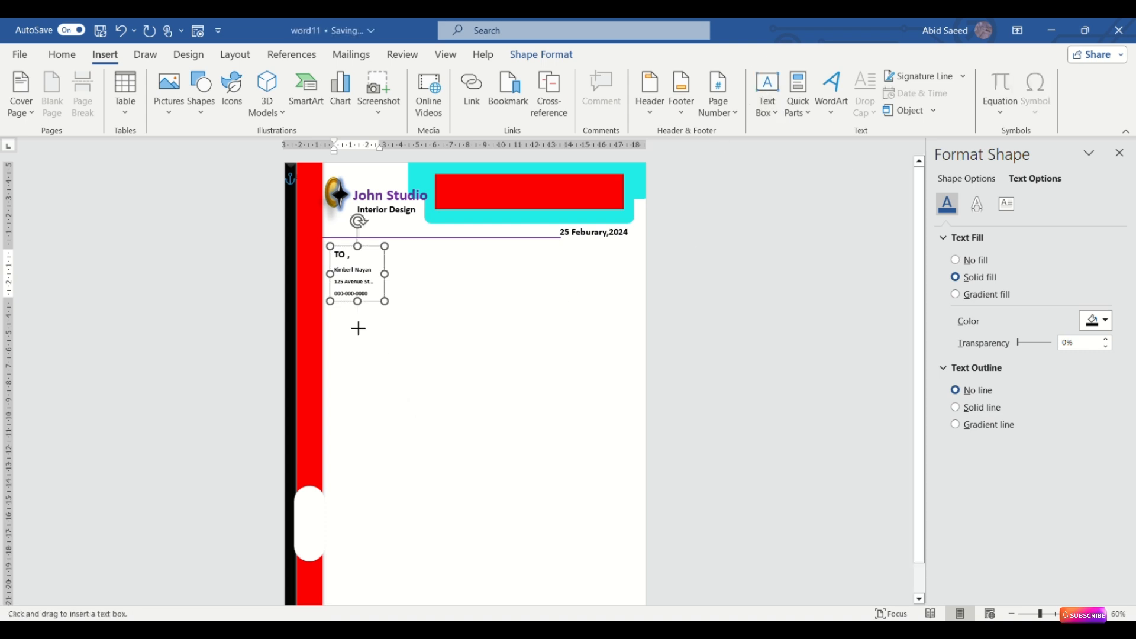
drag(339, 321, 638, 504)
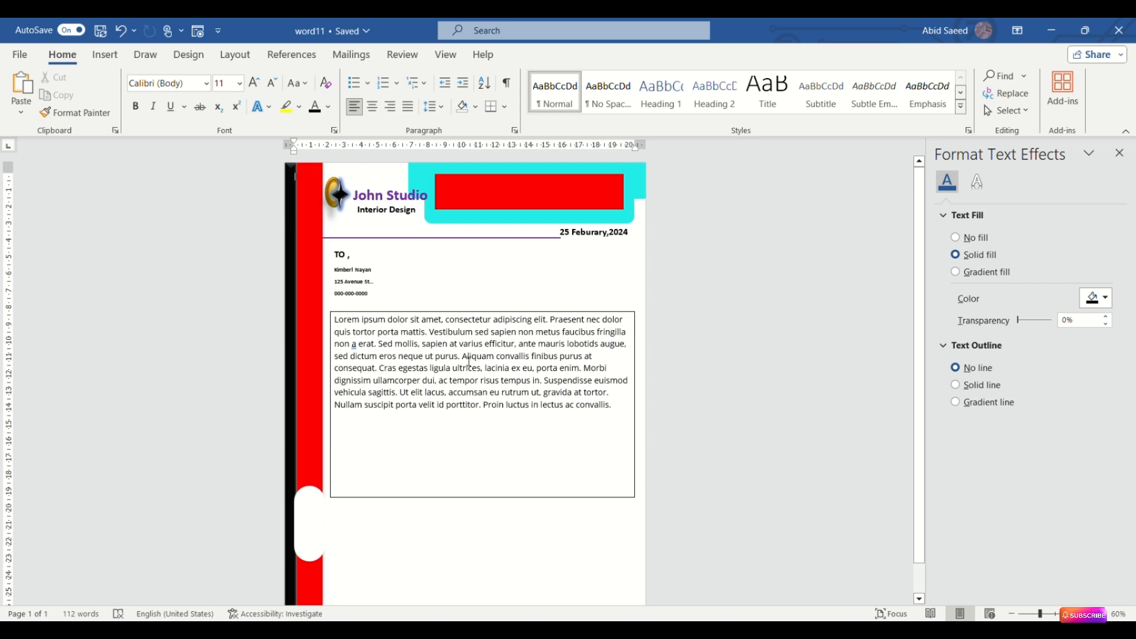
drag(469, 361, 612, 450)
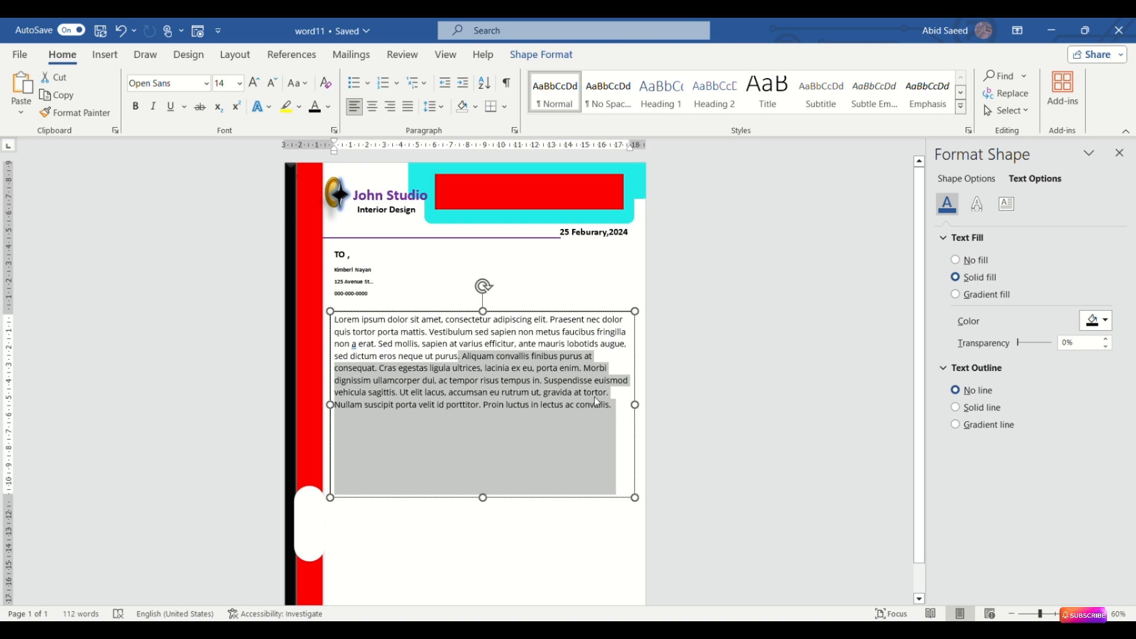
key(ctrl+c)
click(536, 456)
key(Return)
key(ctrl+v)
Step: Format both body paragraphs in the letter text box as 12 pt bold
drag(338, 425, 449, 484)
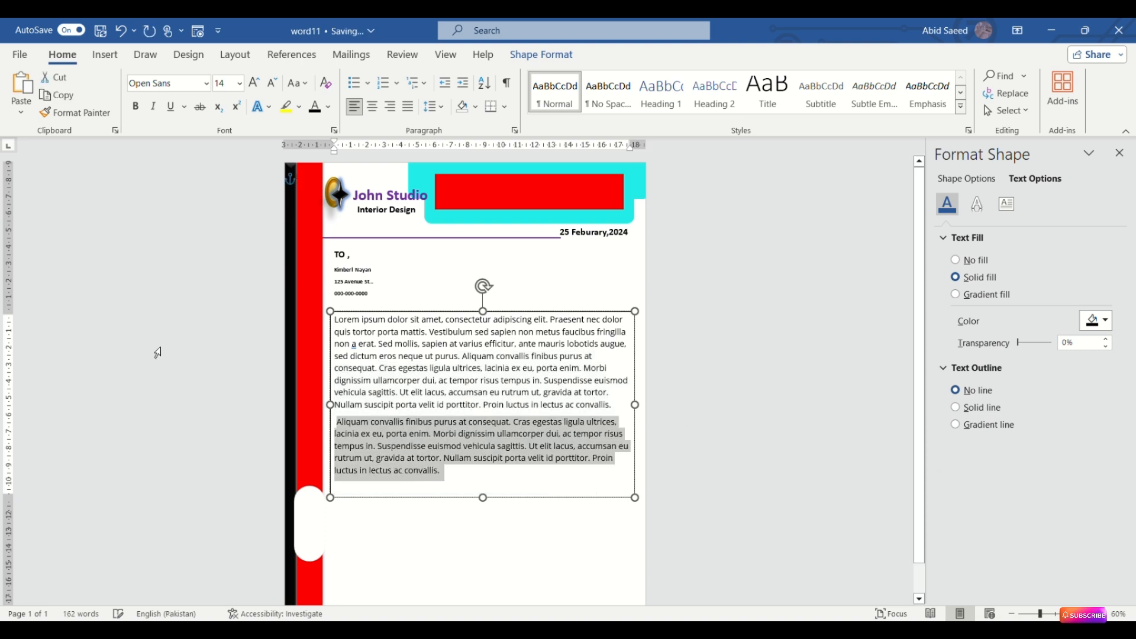
click(136, 106)
click(223, 179)
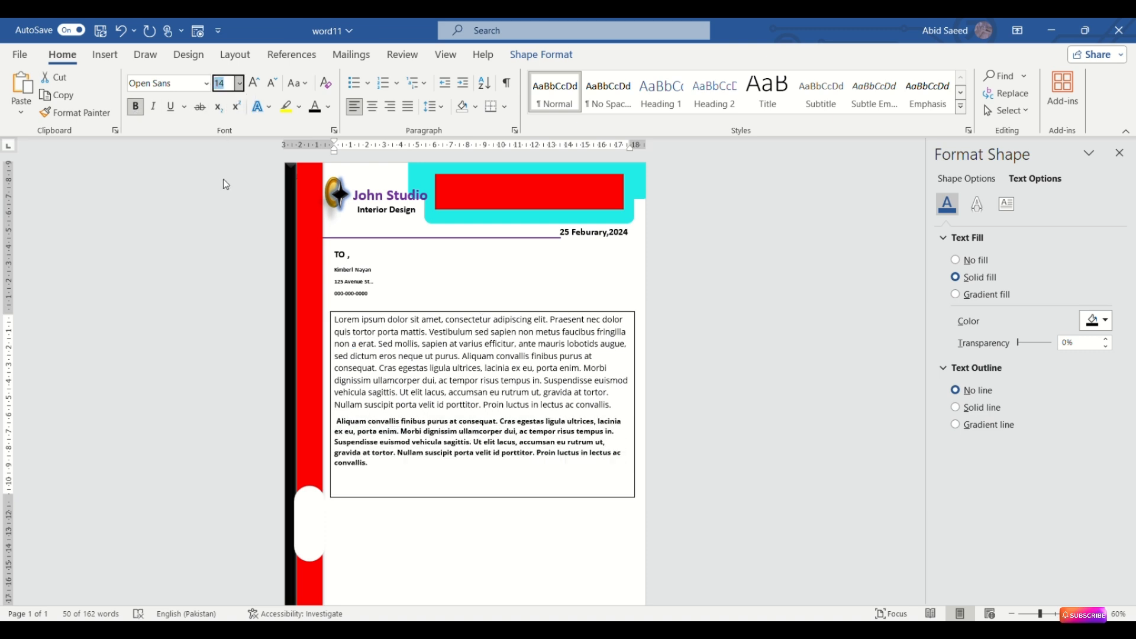
click(223, 180)
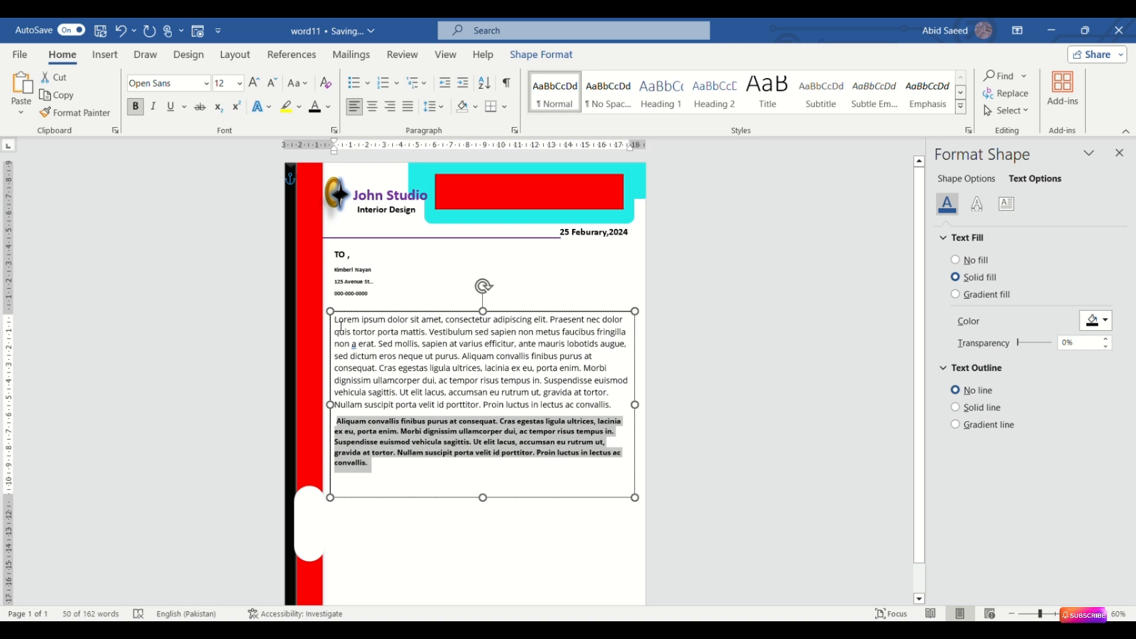
click(219, 374)
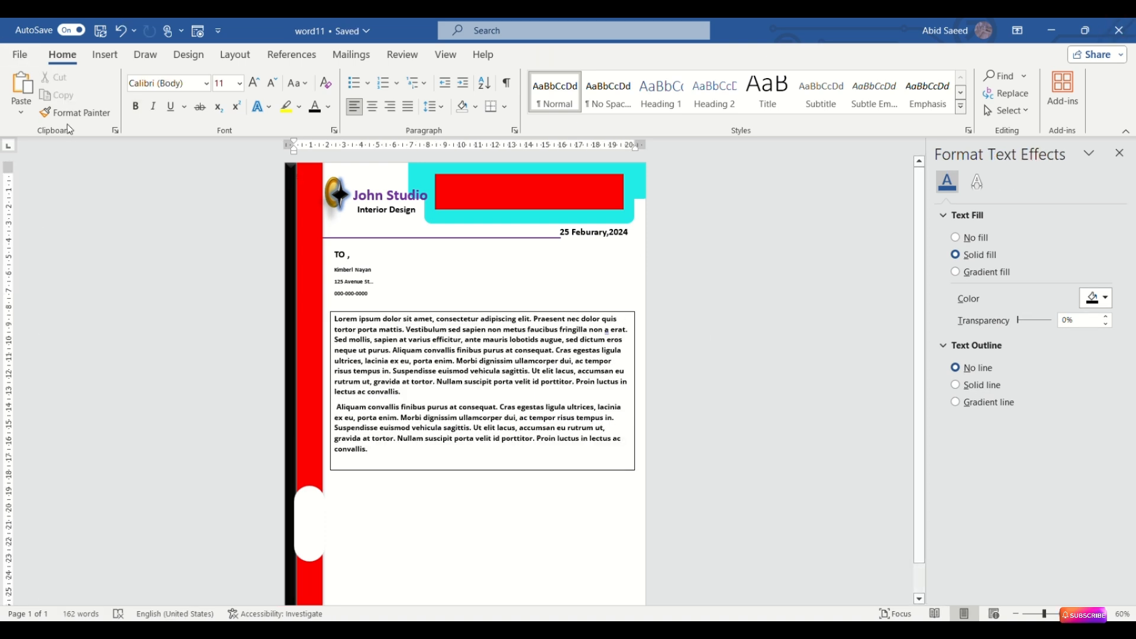
Step: Draw a text box about 1.45 by 5.51 cm below the body text and enter "Regards," in it
click(105, 55)
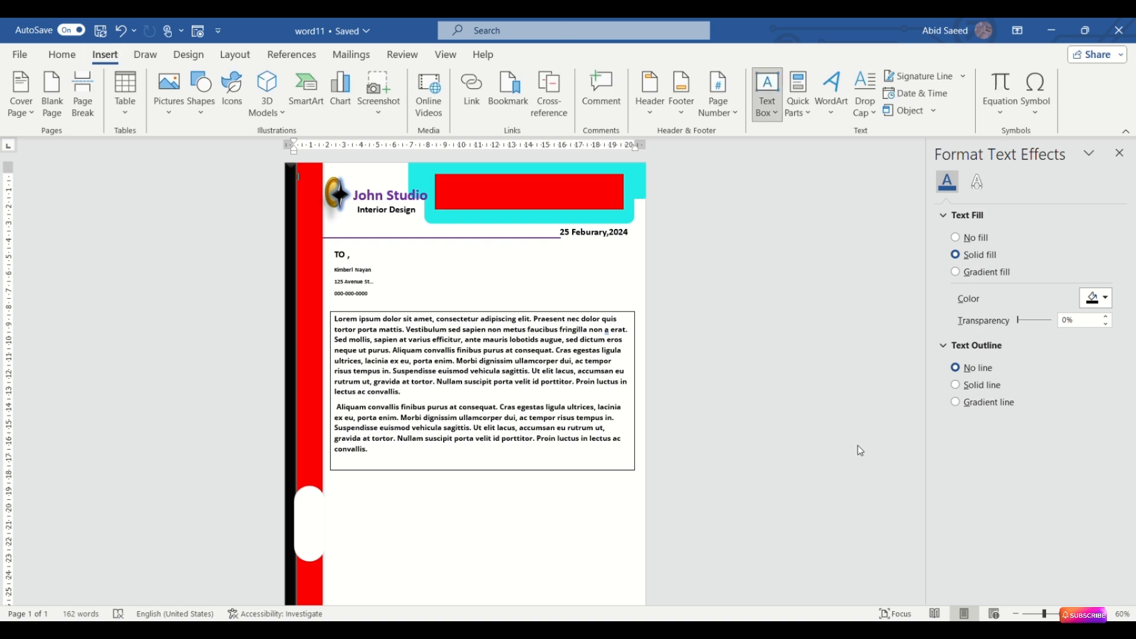
drag(331, 479, 425, 504)
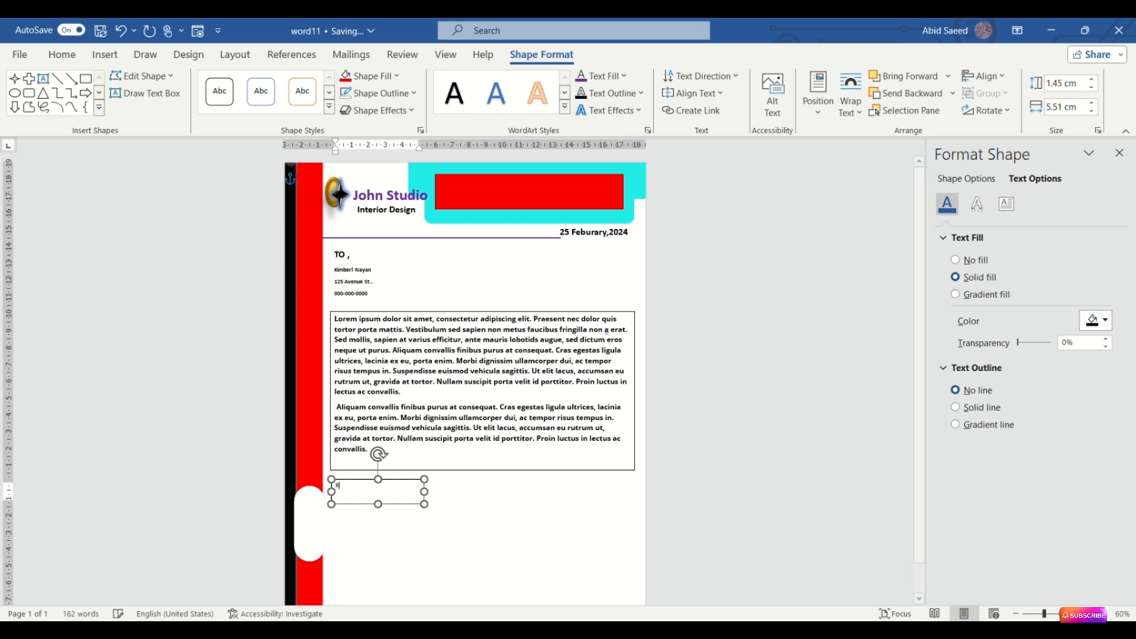
text(RE)
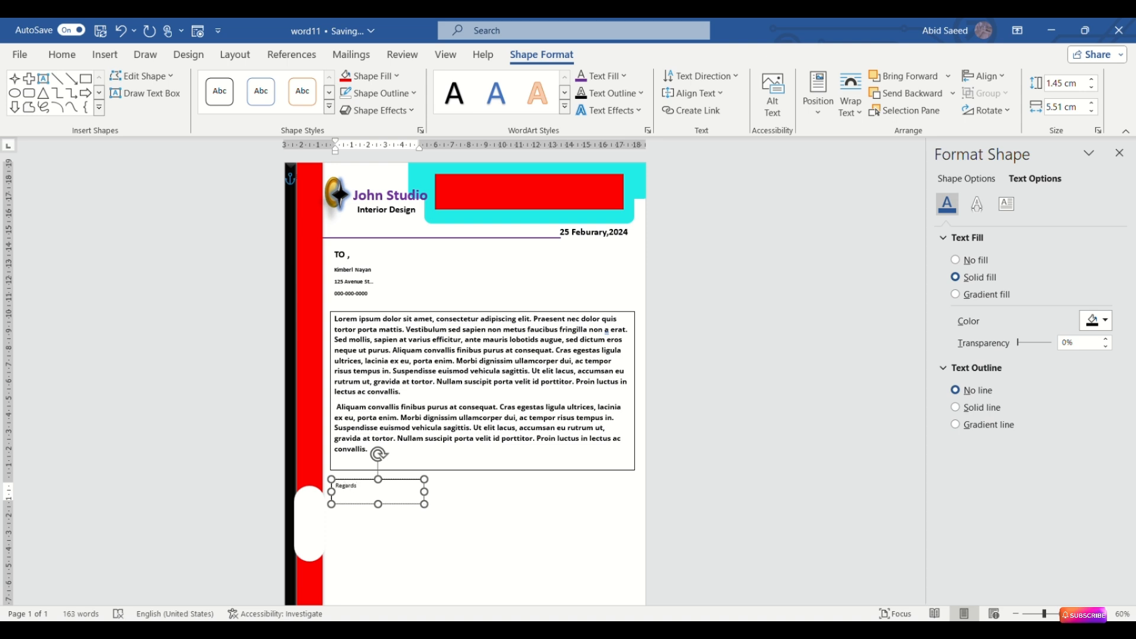
Step: Format the "Regards," text as 16 pt bold
key(ctrl+a)
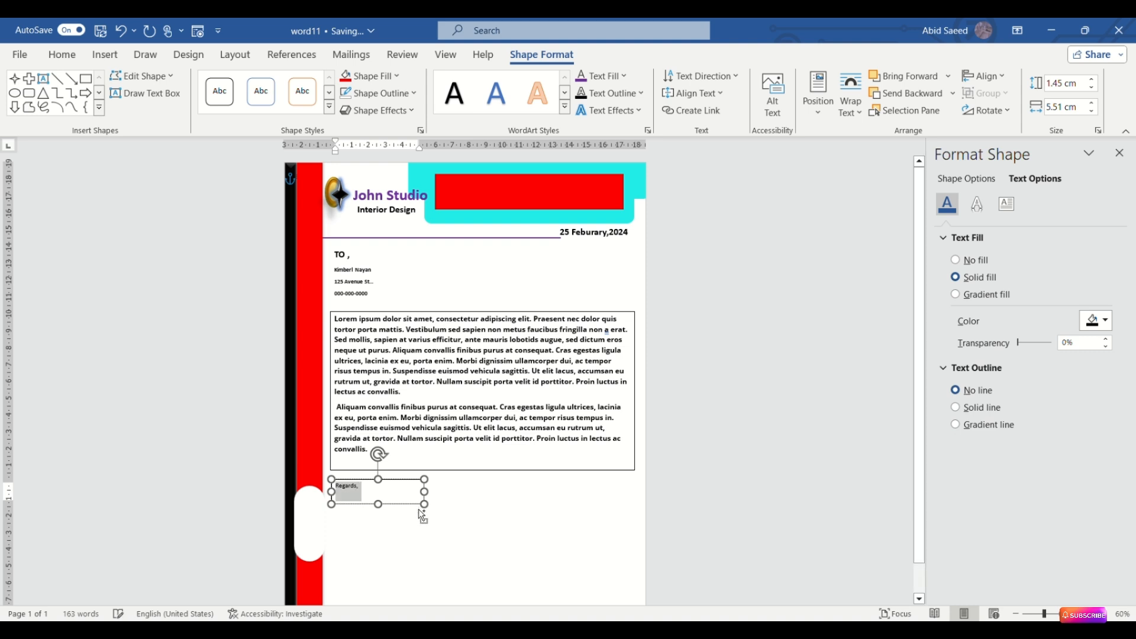
click(69, 56)
click(240, 84)
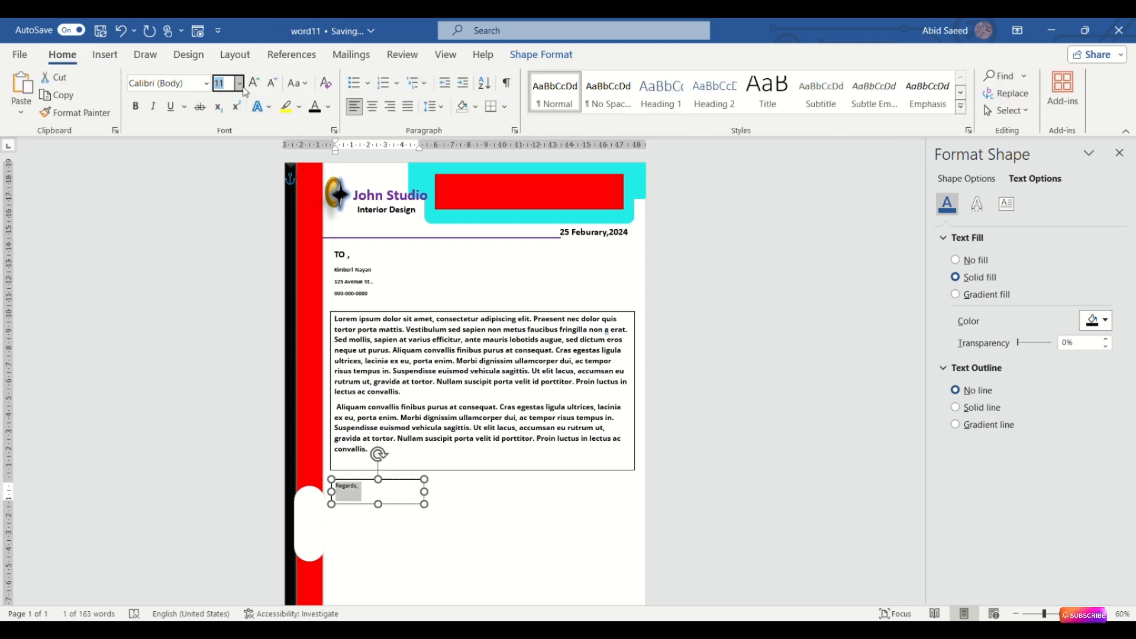
click(223, 236)
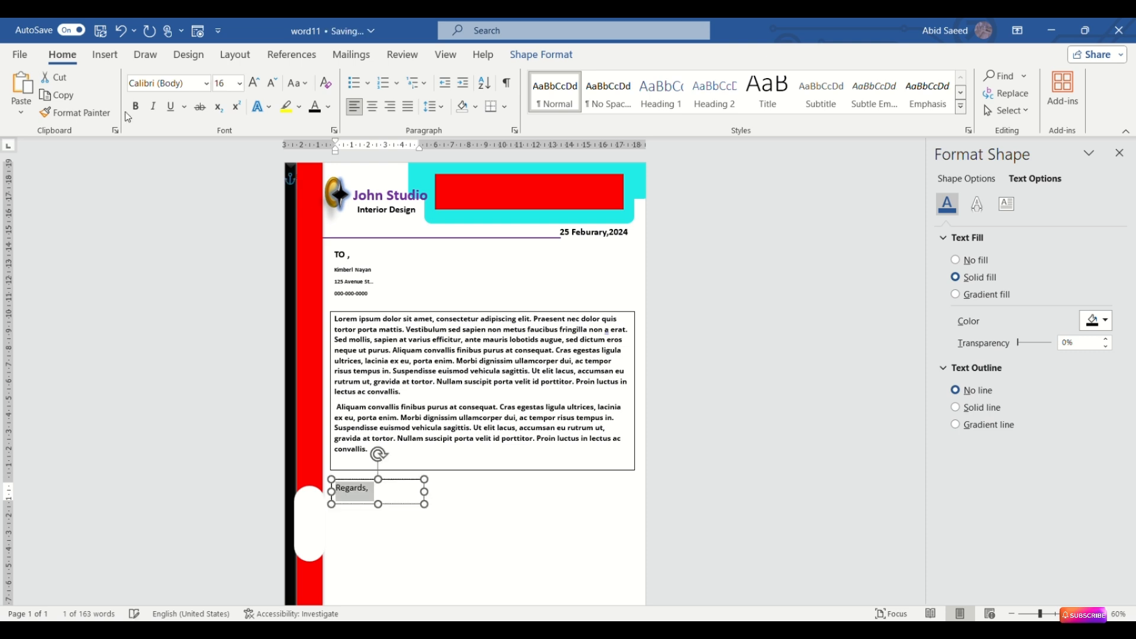
click(135, 106)
click(513, 540)
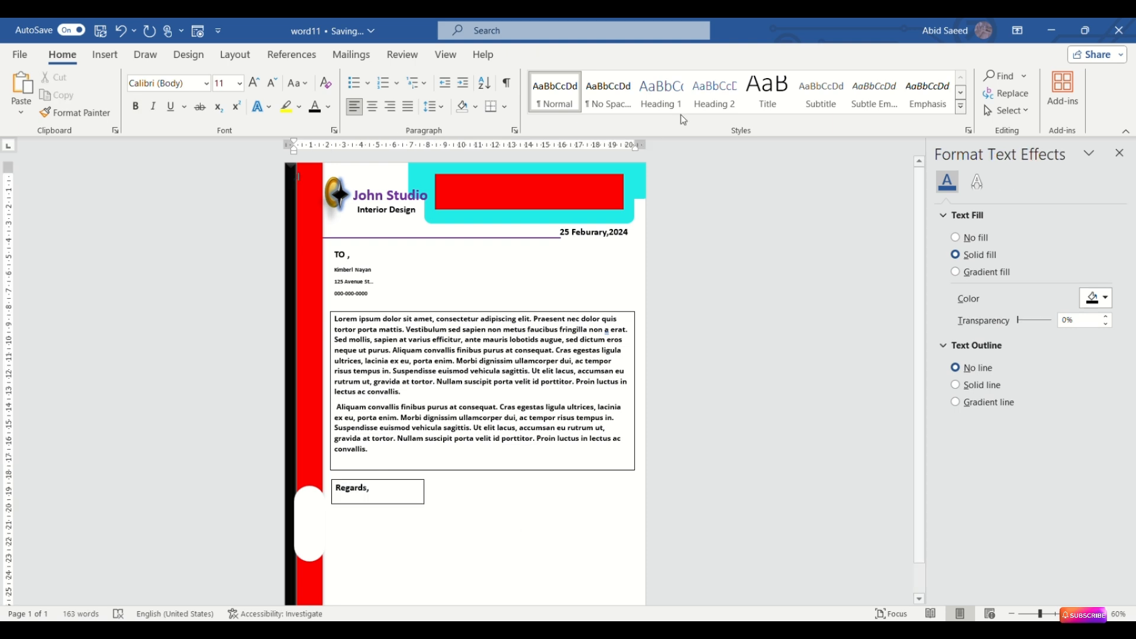
Step: Insert the signature picture in a new text box below "Regards,", remove the body and closing box outlines, and tighten their spacing
click(104, 55)
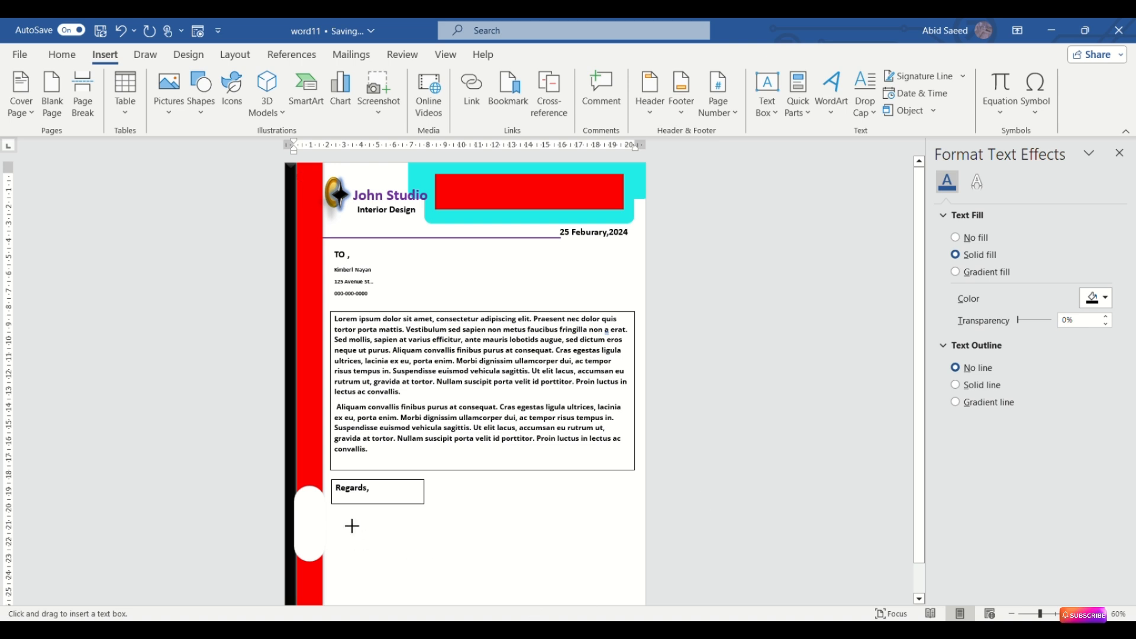
drag(349, 524, 492, 578)
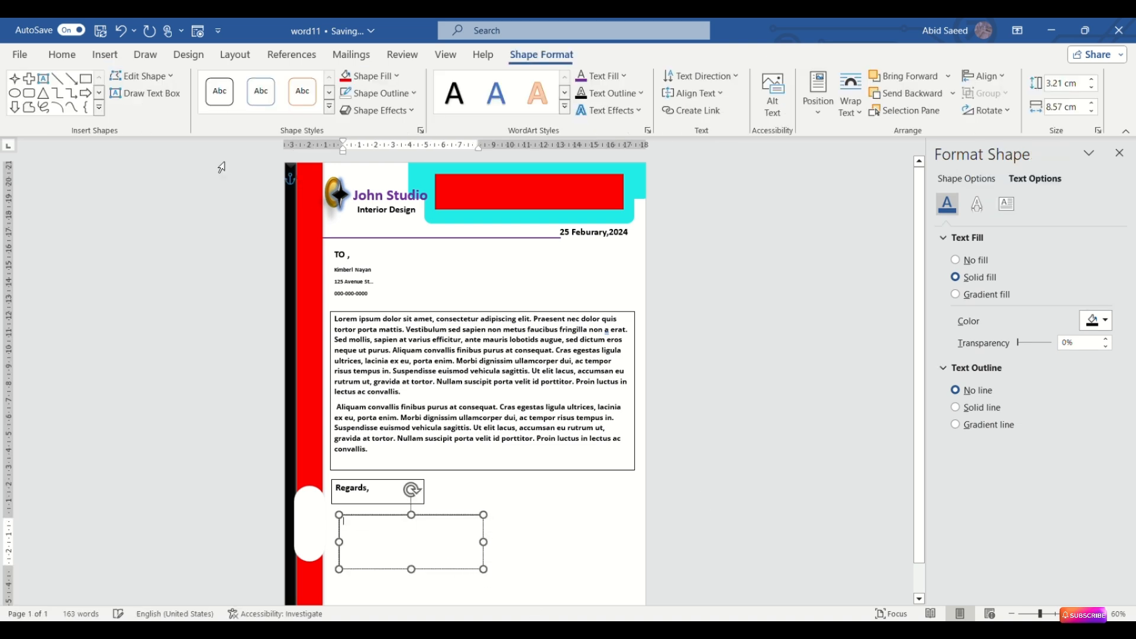
click(105, 54)
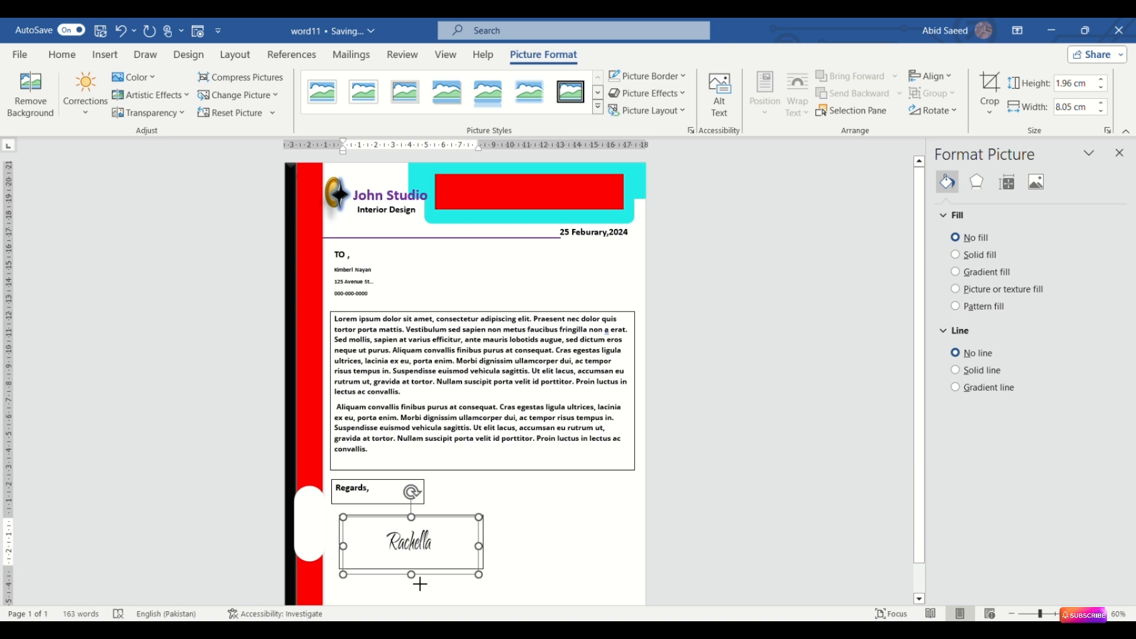
drag(499, 553, 498, 551)
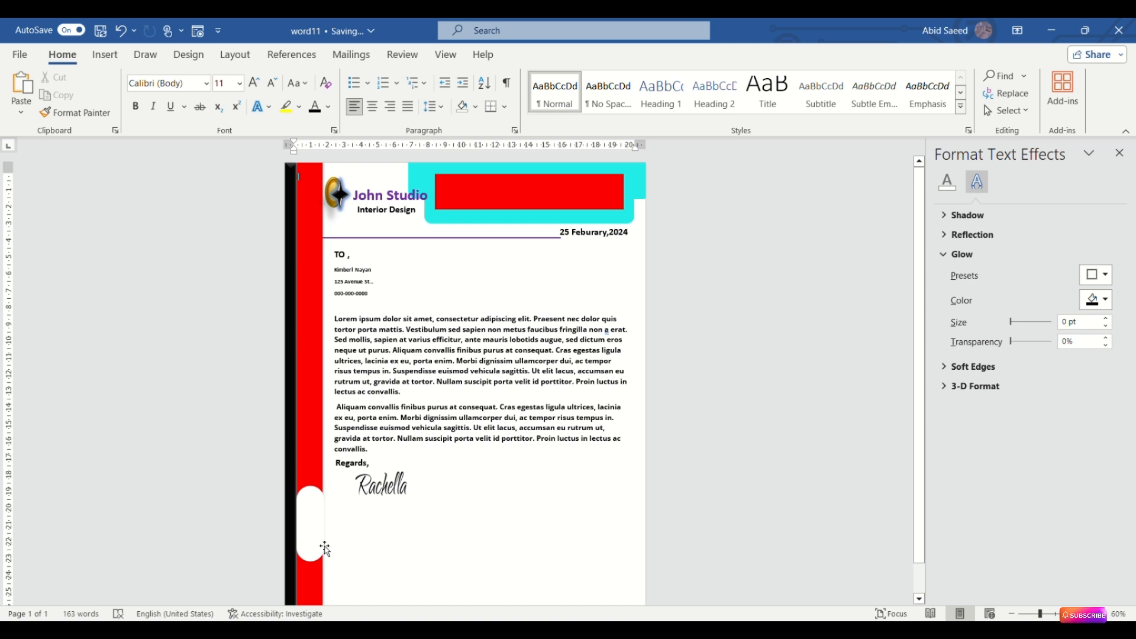
Step: Move the white rounded shape slightly down the red strip and place phone, laptop and envelope icons on it
drag(324, 546, 324, 551)
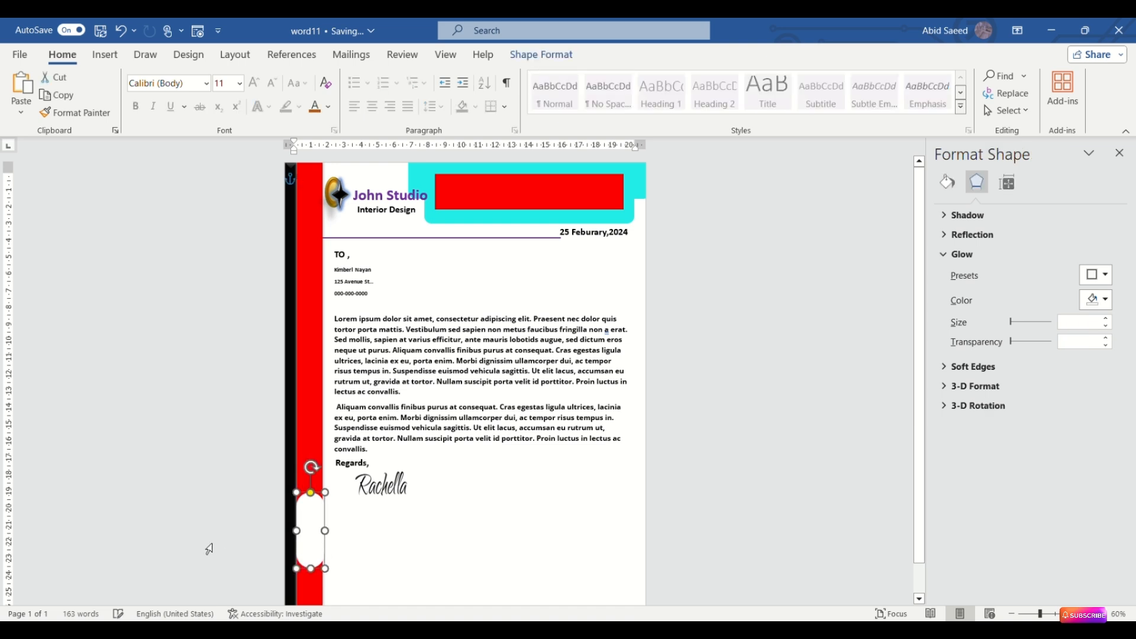
click(383, 545)
click(390, 596)
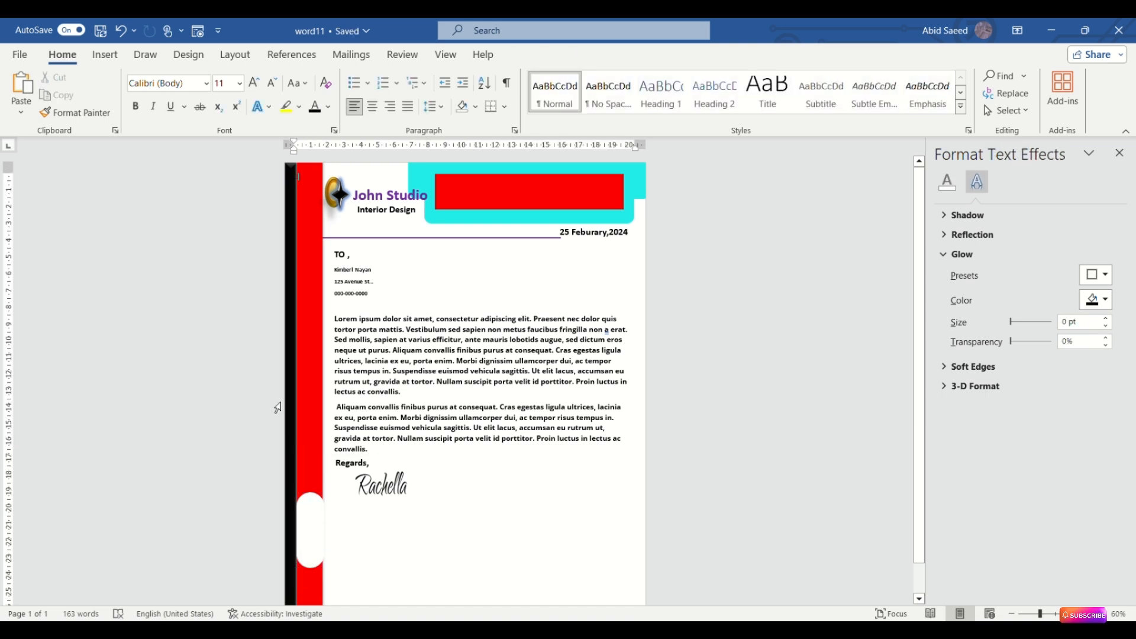
click(105, 55)
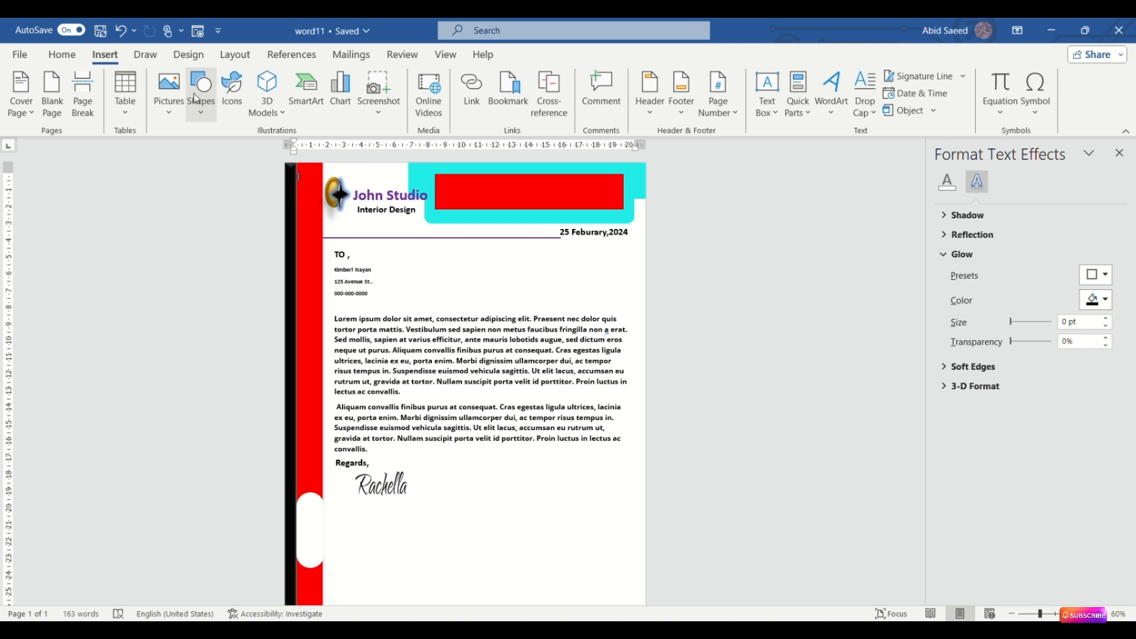
click(207, 122)
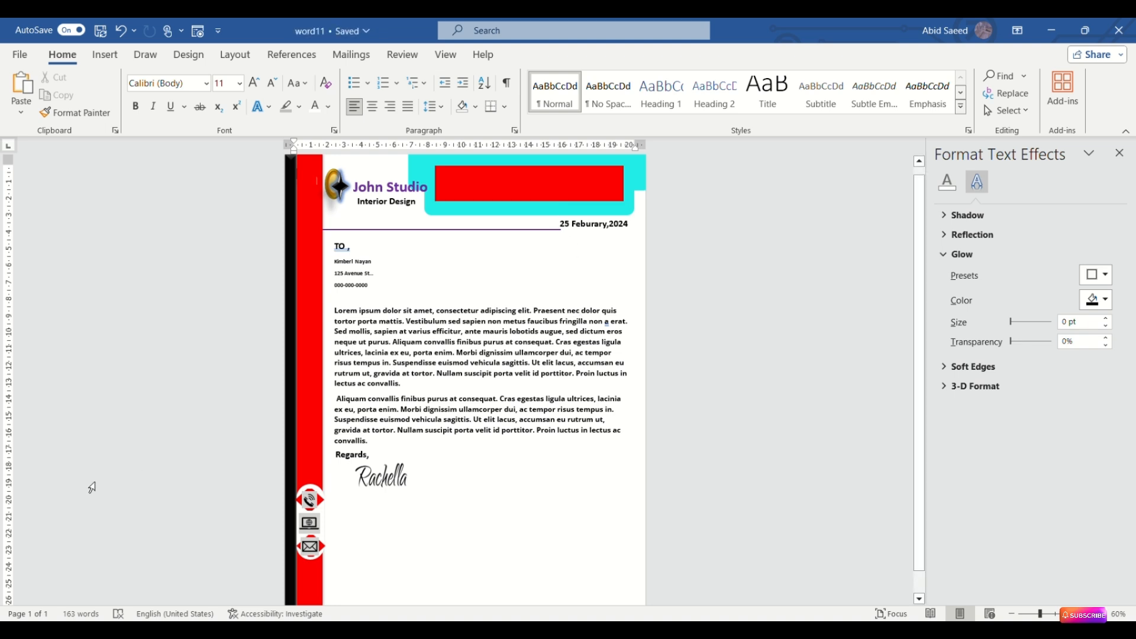
Step: Add outline-free contact lines beside the icons with the phone number, website and e-mail address
click(105, 54)
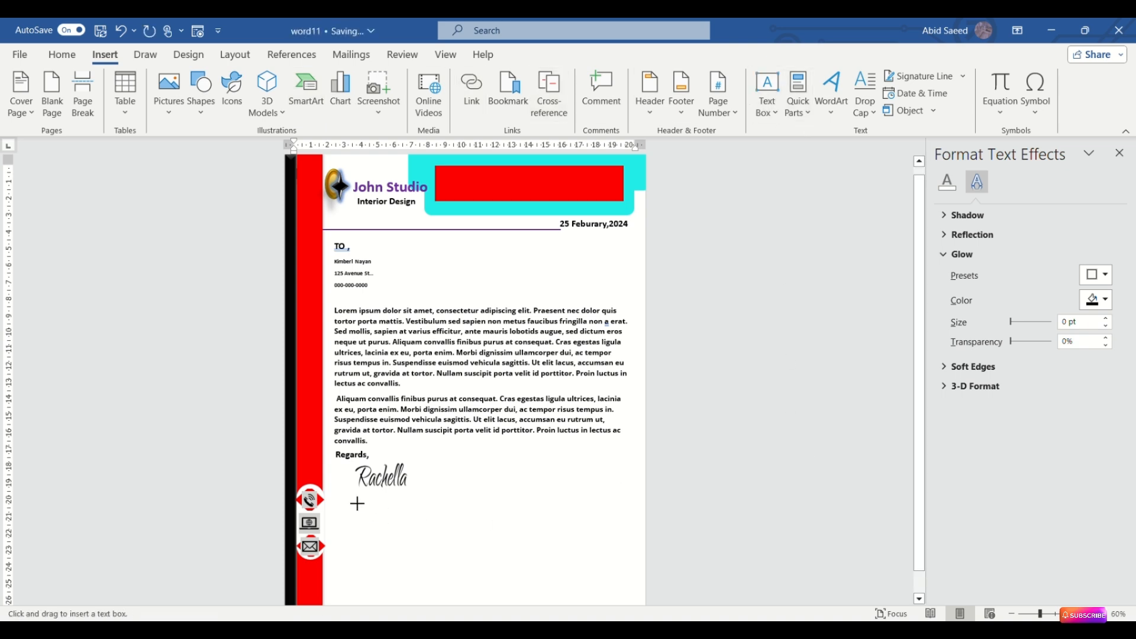
drag(339, 502, 430, 523)
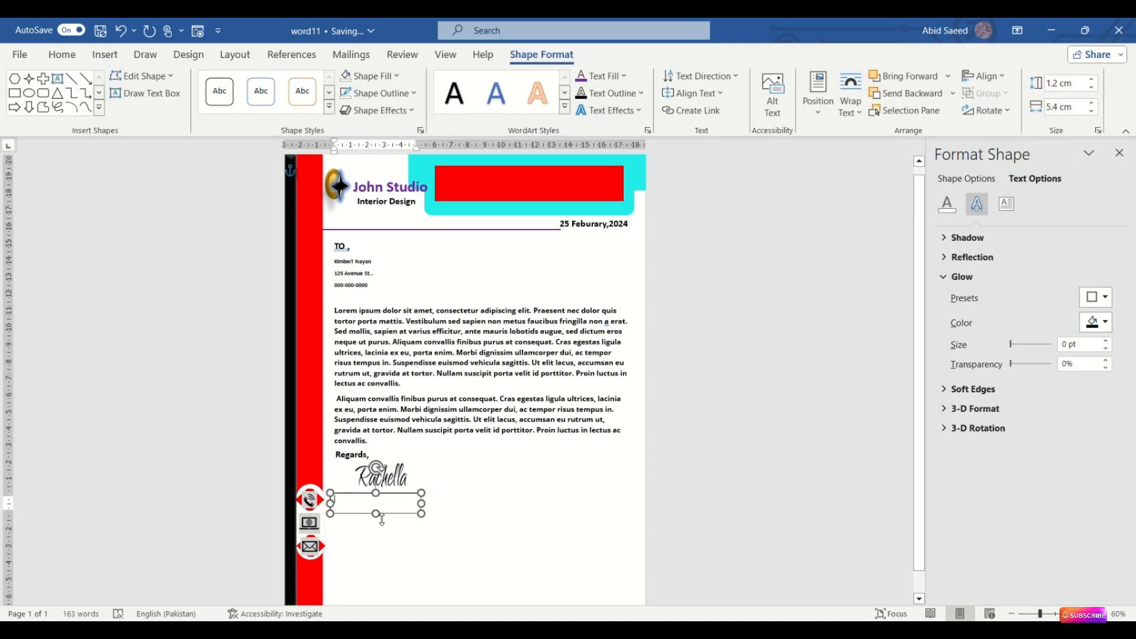
text(000-000-0000)
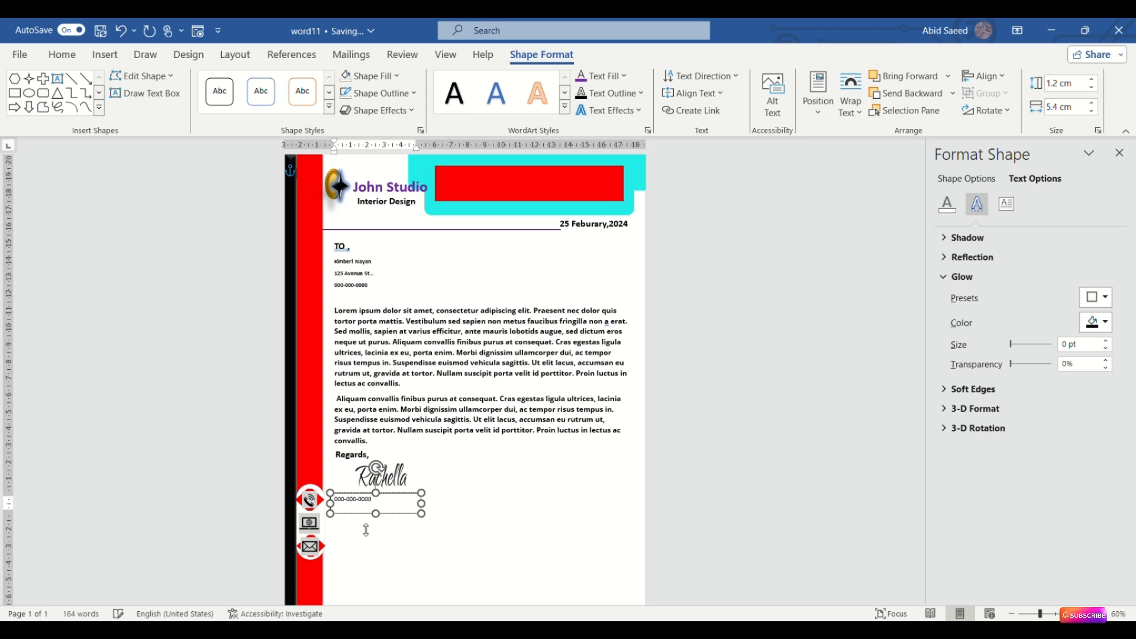
click(263, 565)
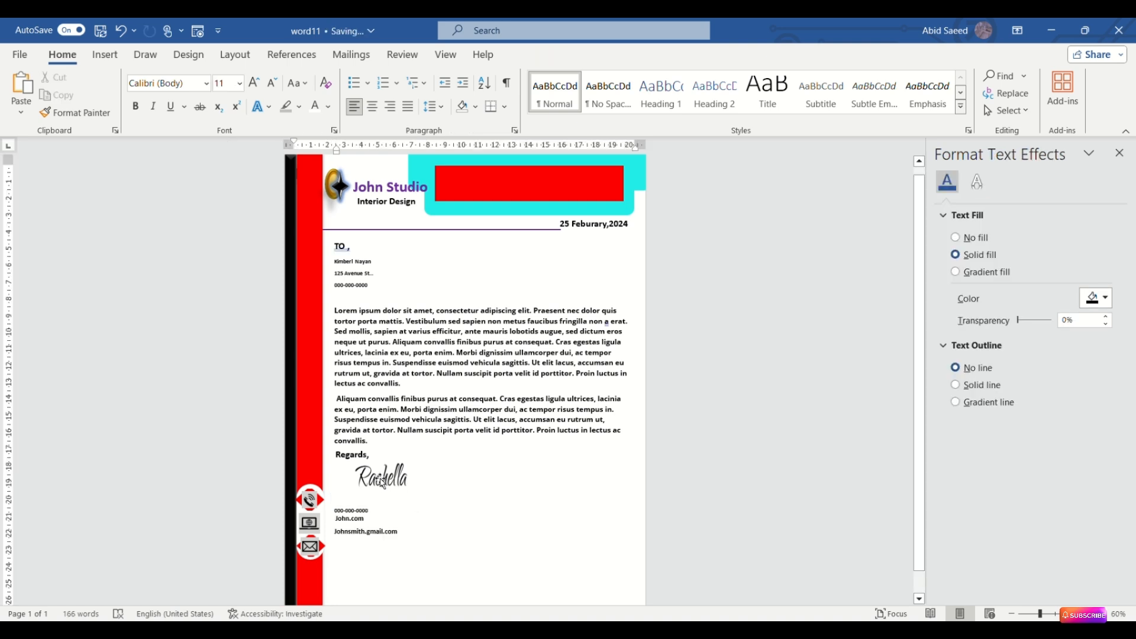
Step: Widen the signature picture below "Regards," slightly towards the page's right margin
click(448, 490)
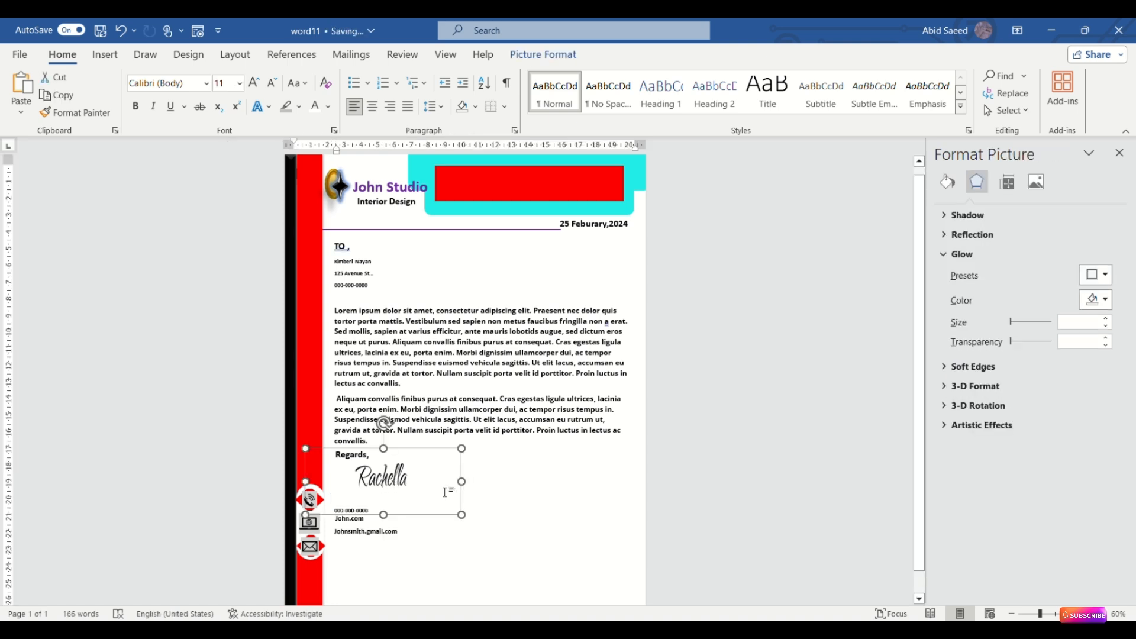
mouse_move(469, 482)
mouse_down()
mouse_move(501, 487)
mouse_move(487, 483)
mouse_up()
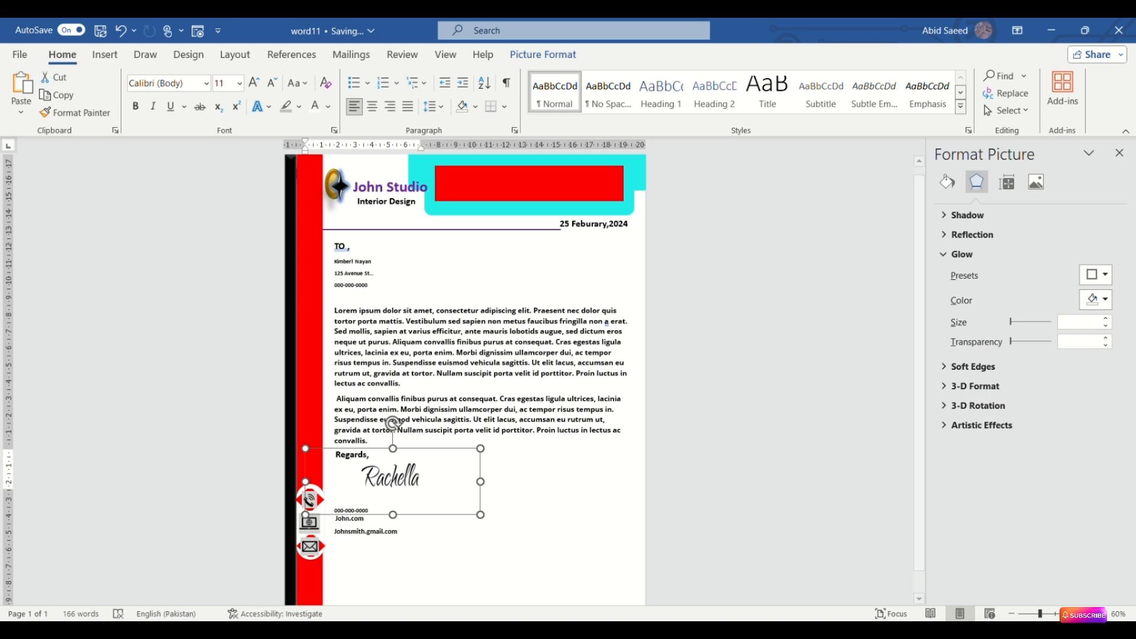
click(463, 592)
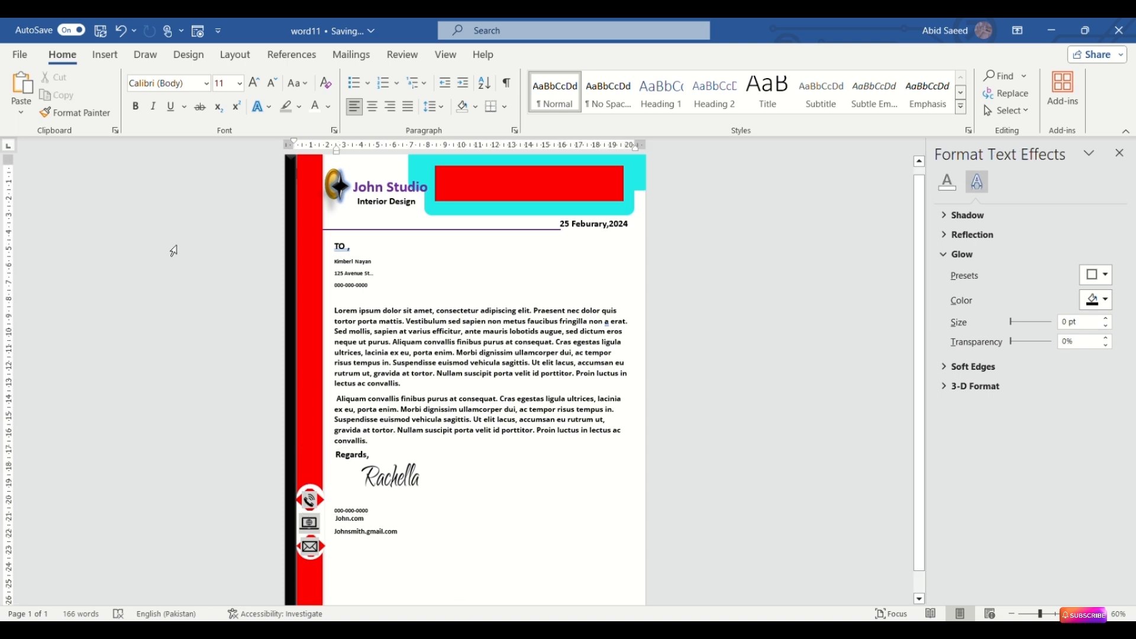